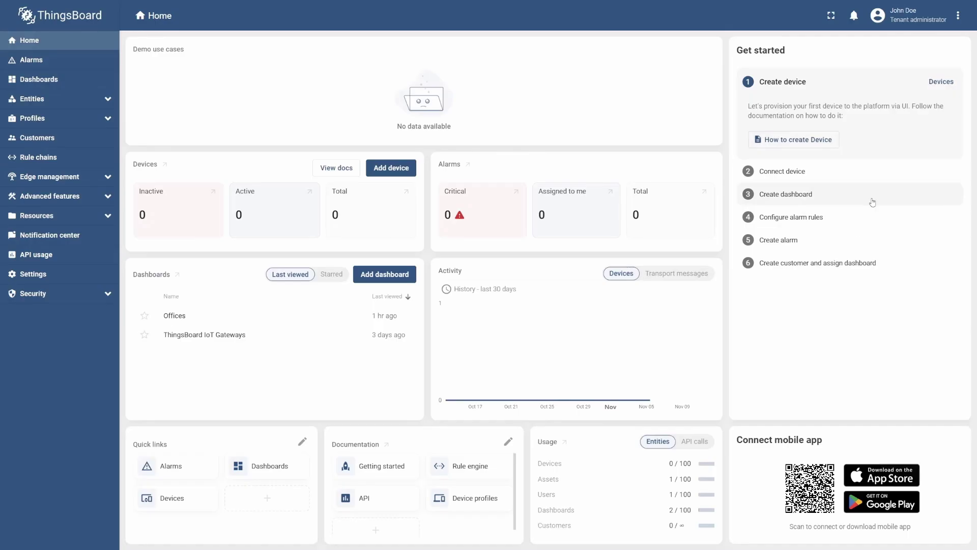
Start a device import from the Devices list and load the devices.csv file from the Resources folder
left_click(113, 99)
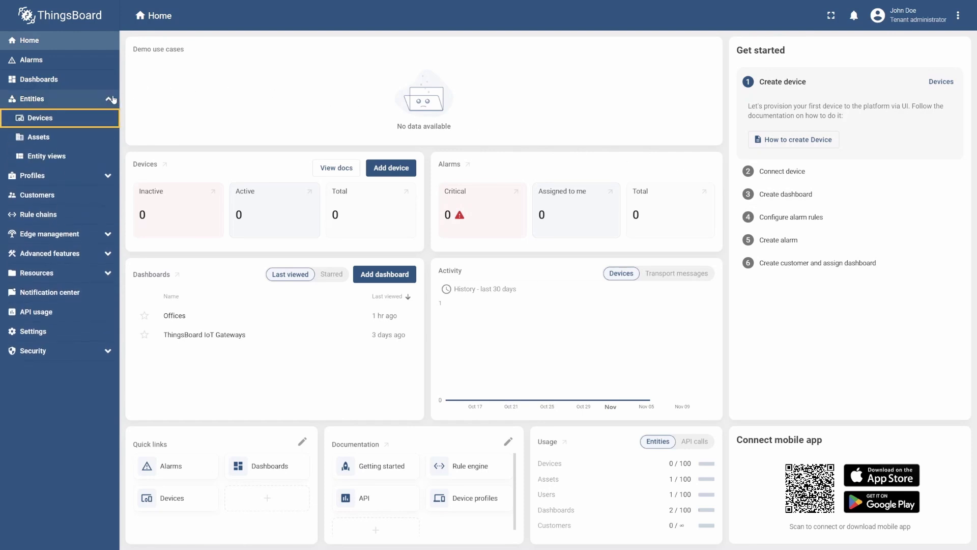
left_click(112, 117)
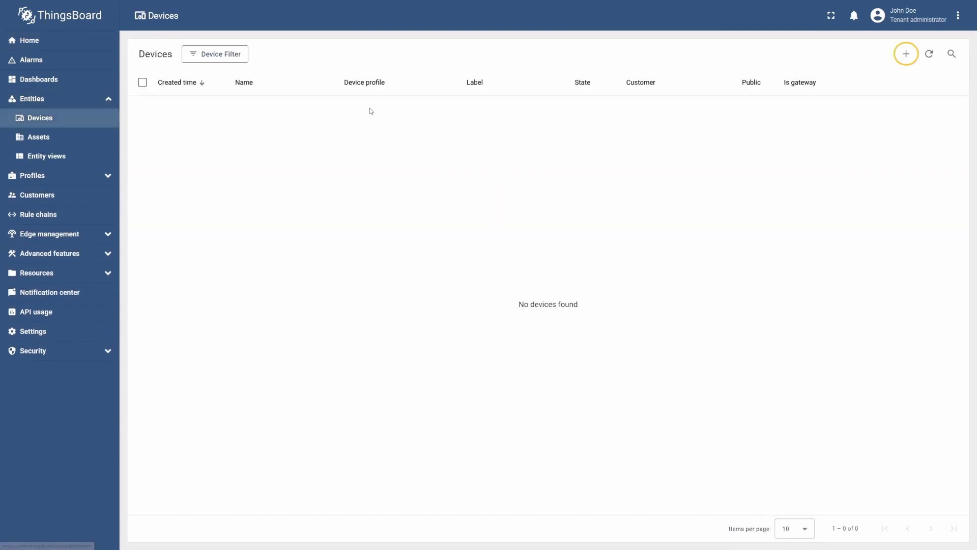
left_click(896, 58)
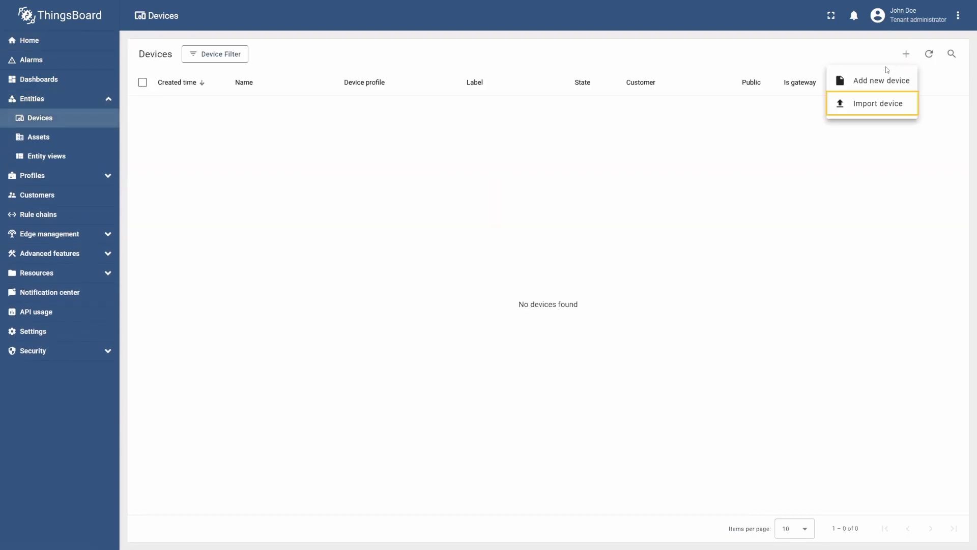
left_click(871, 103)
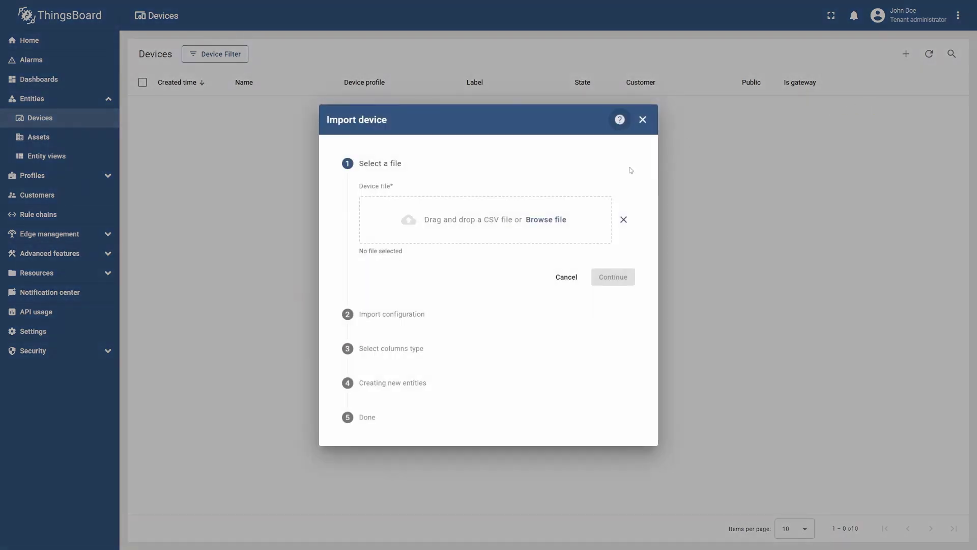
left_click(560, 219)
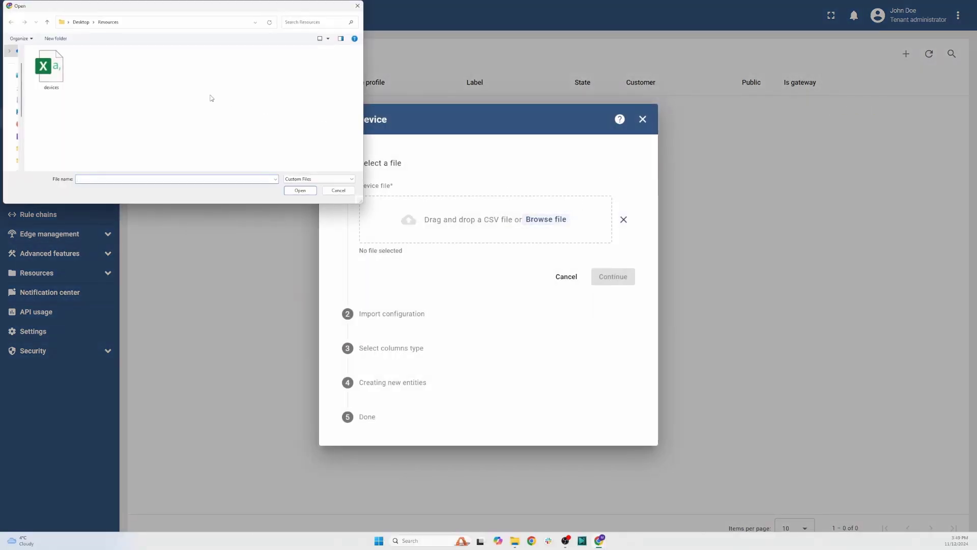
left_click(57, 71)
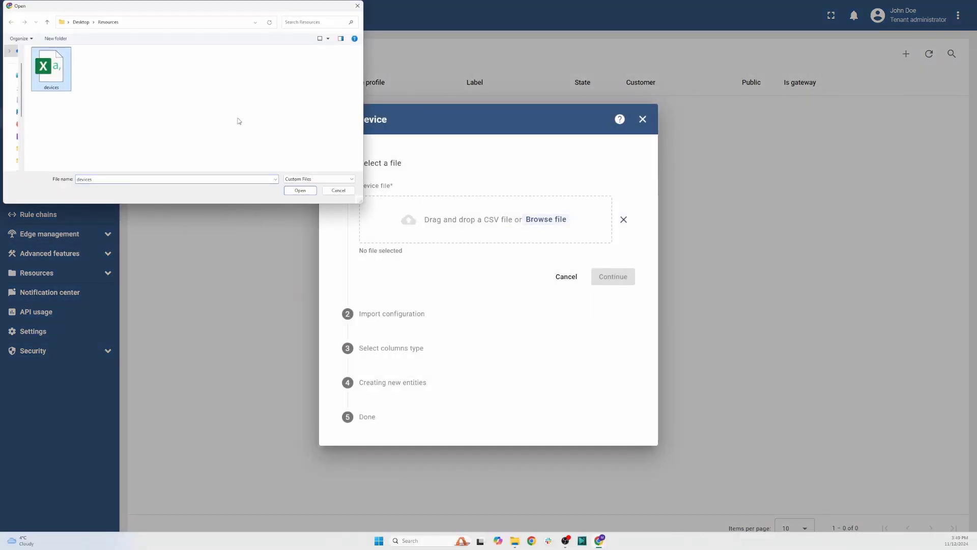
left_click(301, 190)
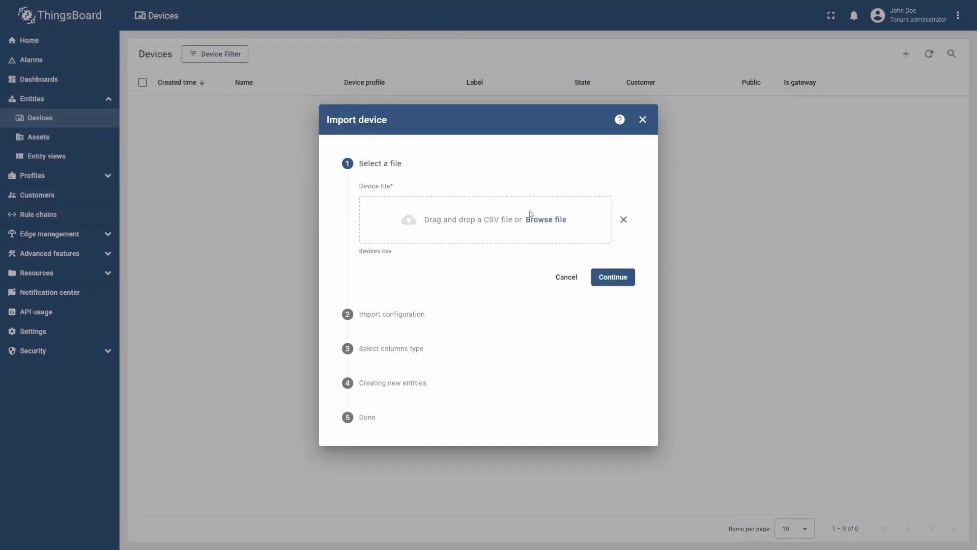
Import the devices with a comma delimiter, first-line column names, attribute updates, and columns mapped to Name, Type and Label
left_click(612, 274)
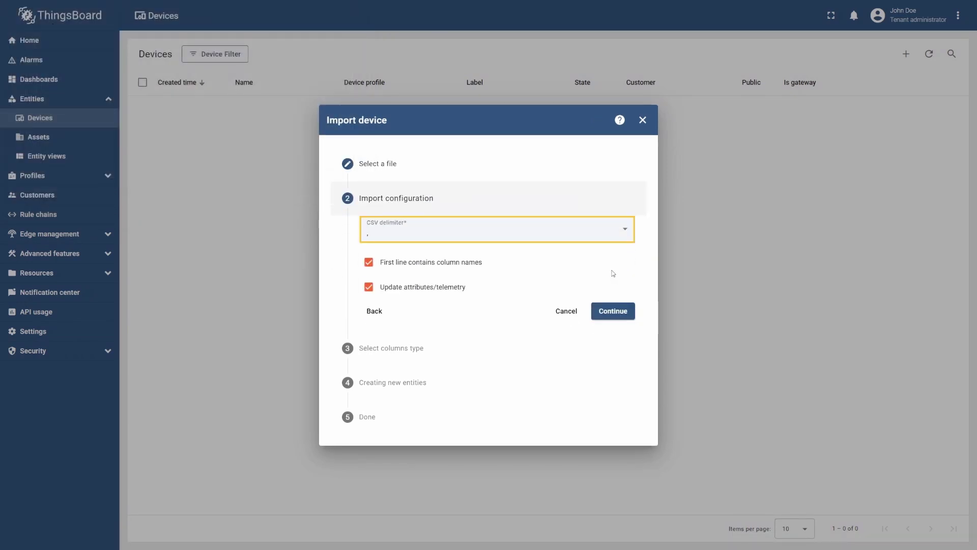
left_click(607, 314)
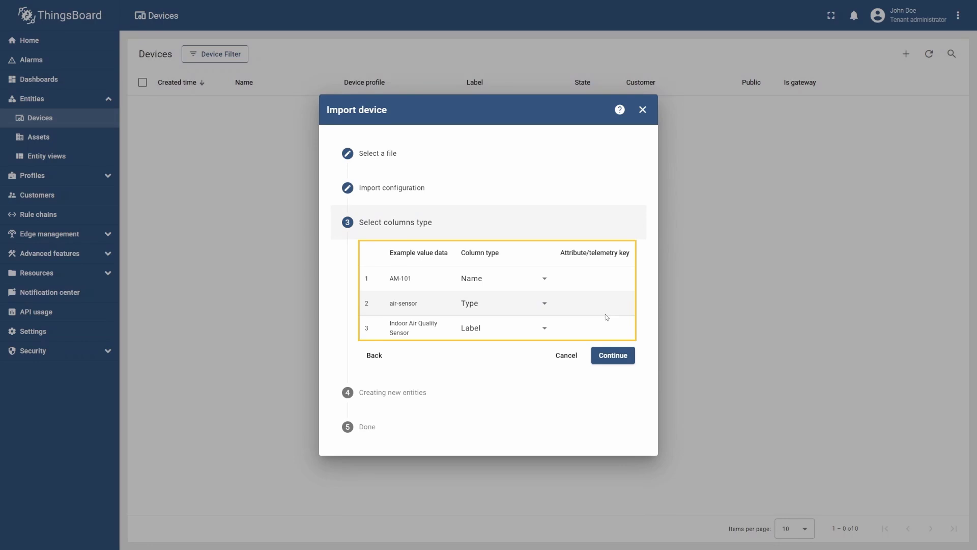
left_click(607, 360)
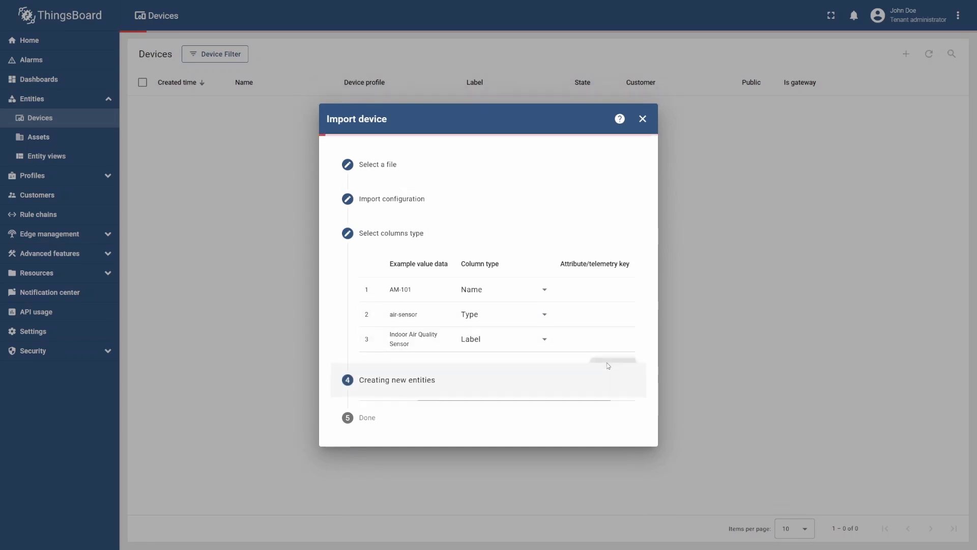
left_click(620, 382)
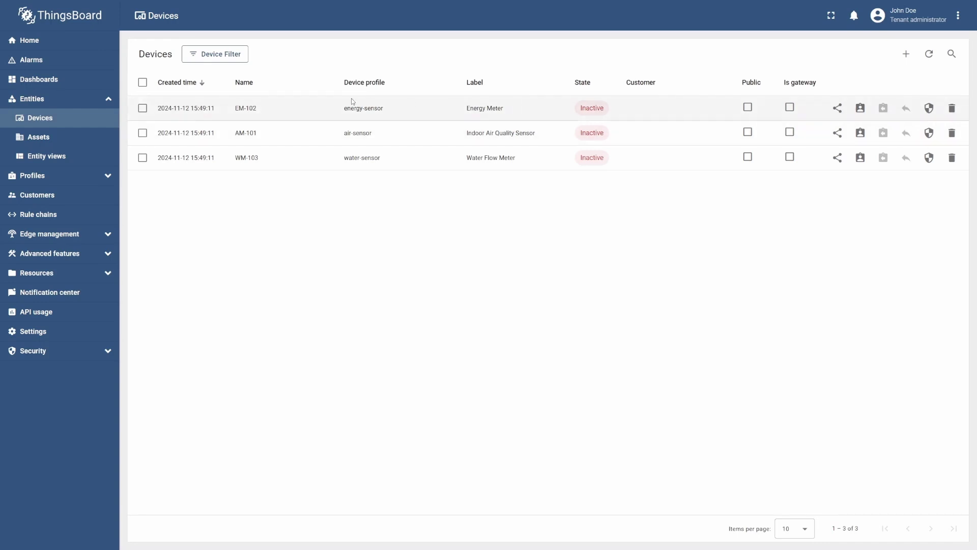
Open the outbound relations of the Office A asset
left_click(99, 136)
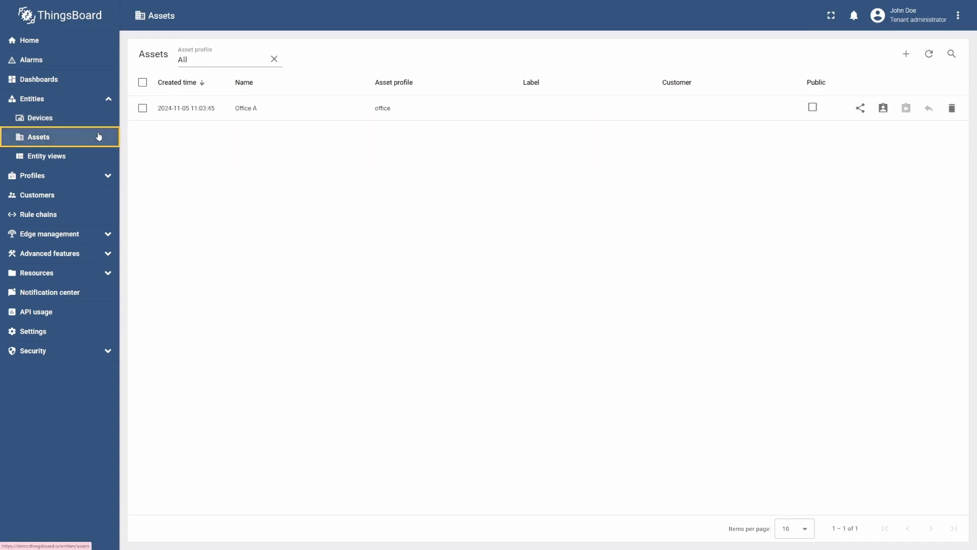
left_click(226, 109)
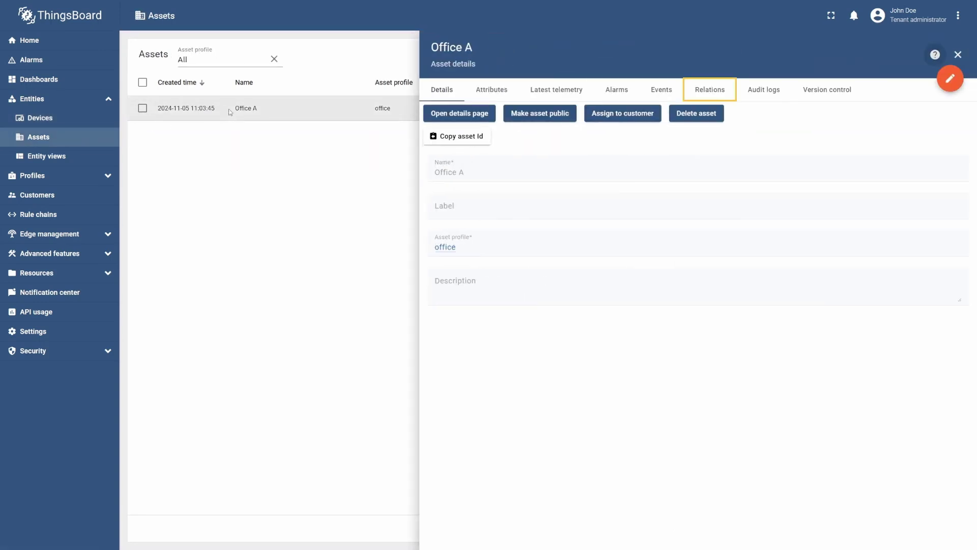
left_click(691, 92)
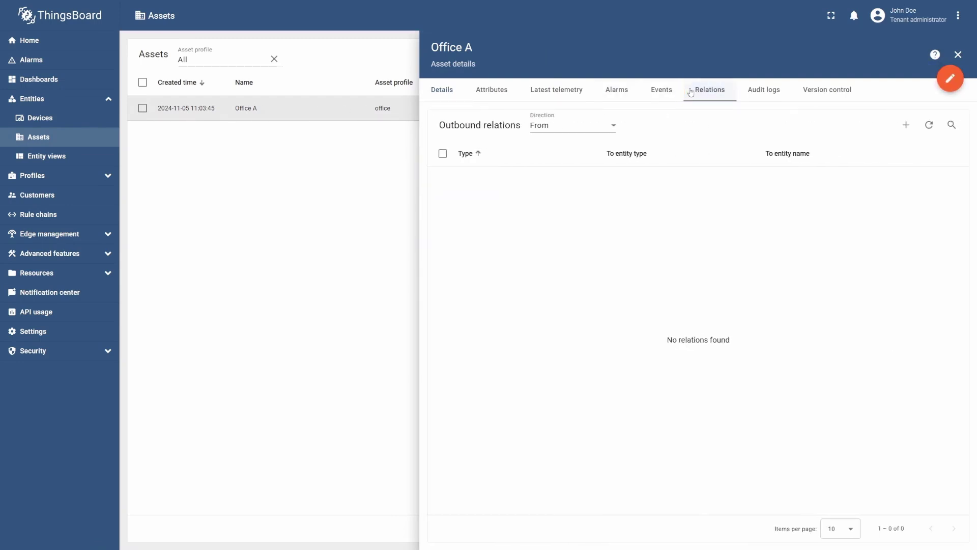
Add a Contains relation from Office A to the devices AM-101, EM-102 and WM-103
left_click(905, 124)
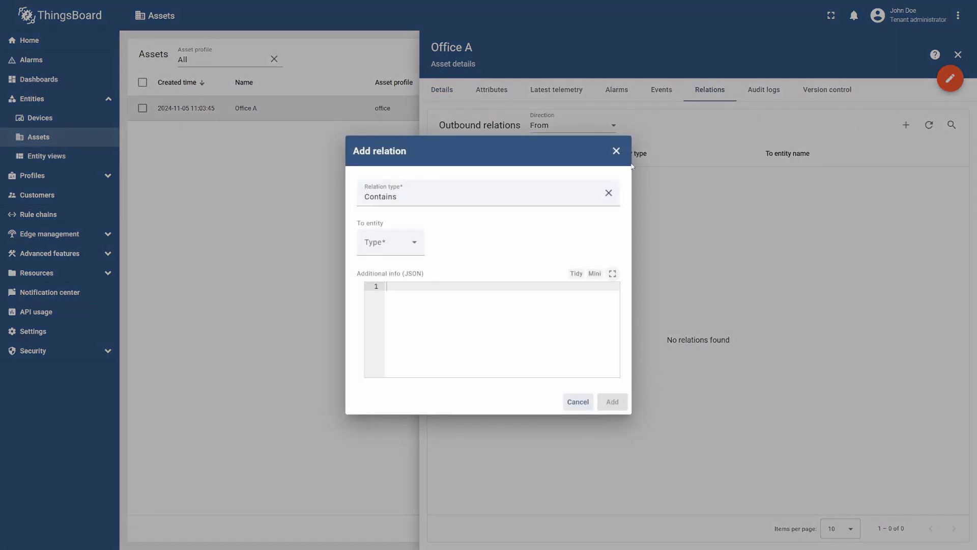
left_click(404, 244)
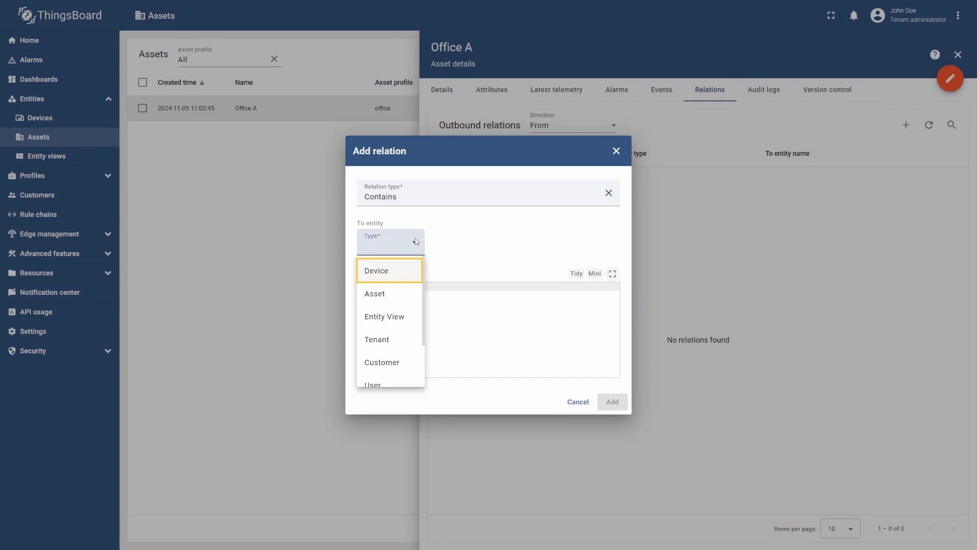
left_click(406, 271)
left_click(453, 247)
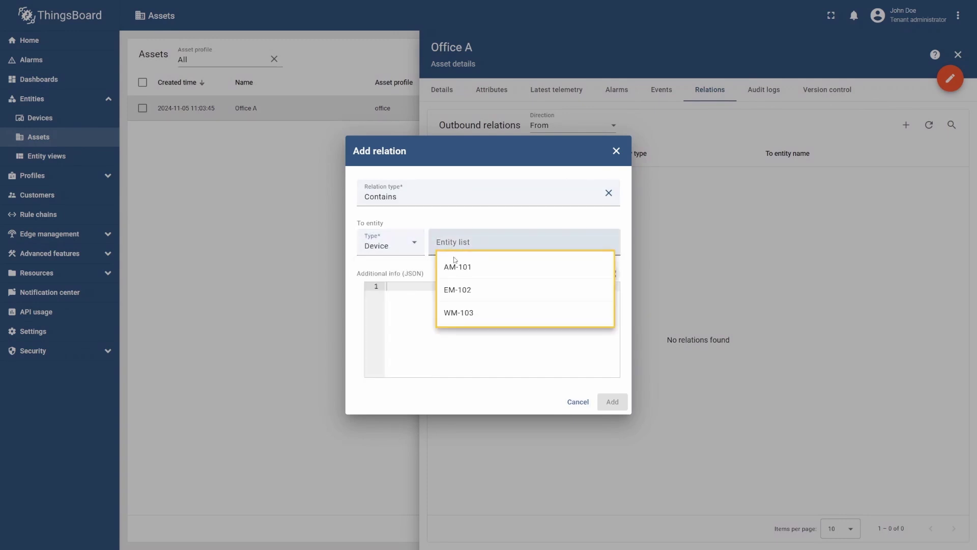
left_click(456, 266)
left_click(505, 286)
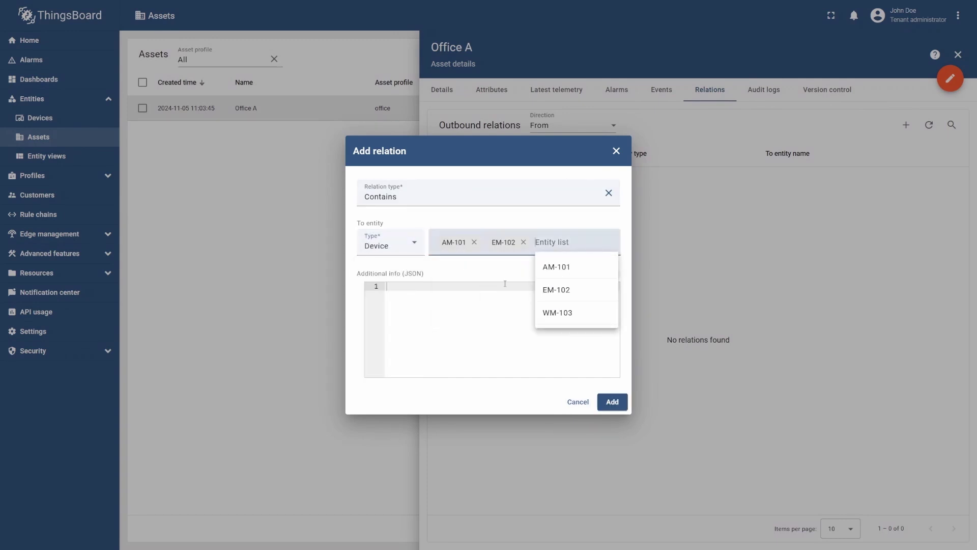
left_click(547, 312)
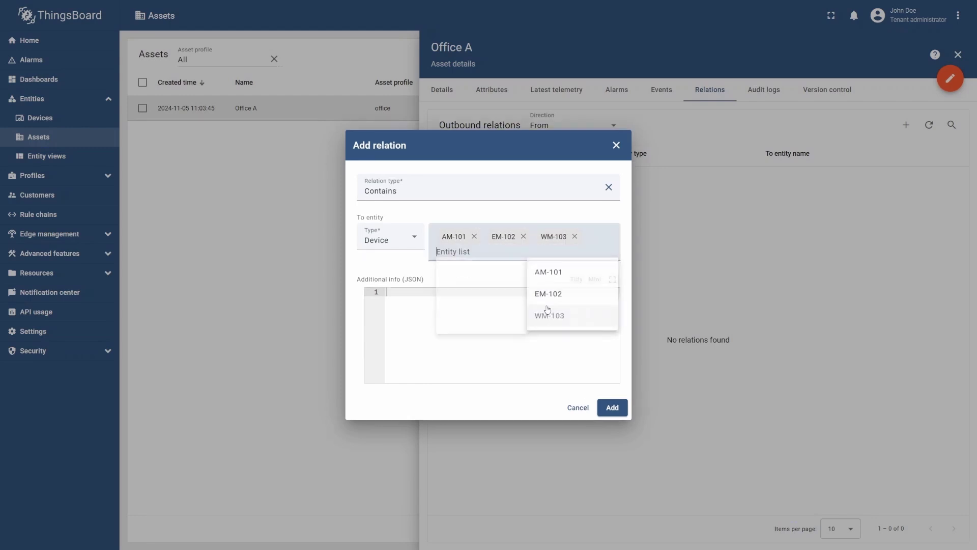
left_click(622, 266)
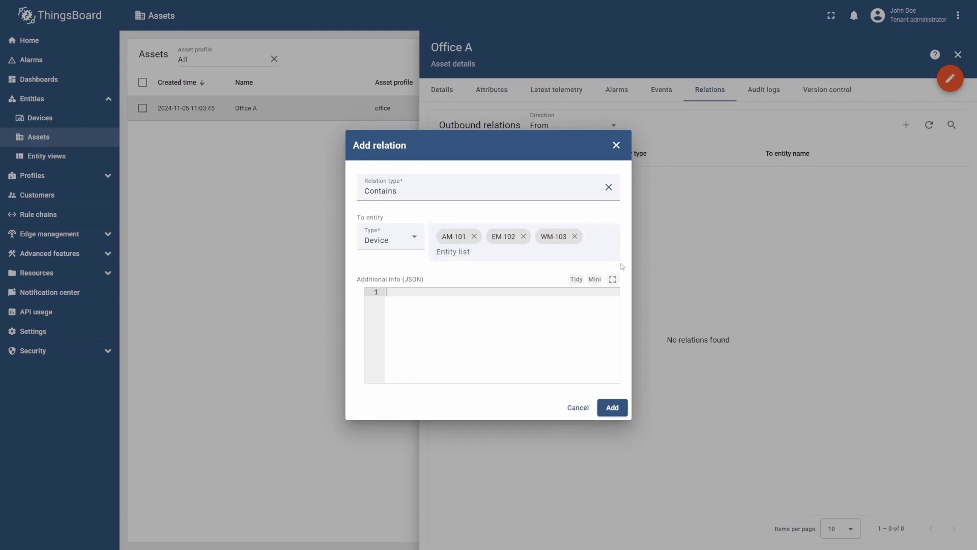
left_click(618, 408)
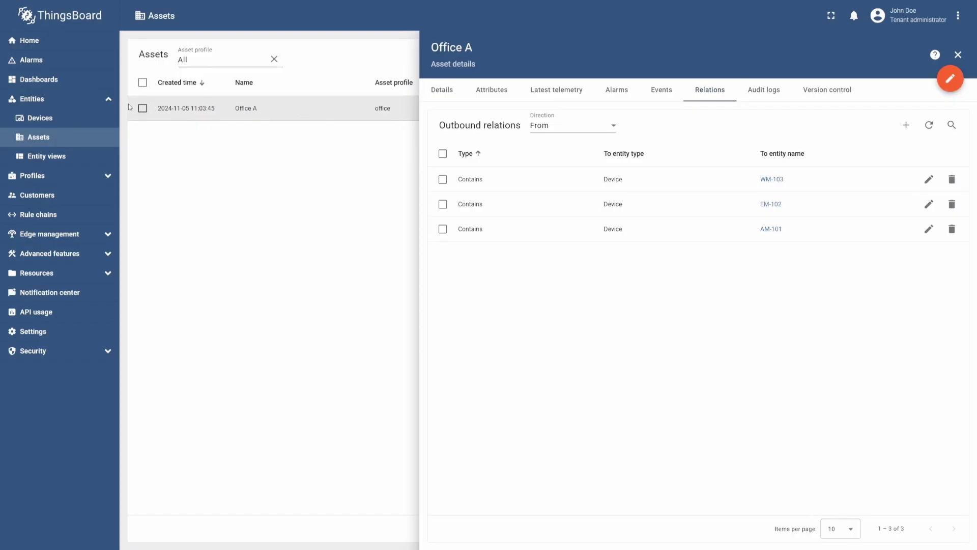
Open the Offices dashboard and put it into edit mode
left_click(115, 84)
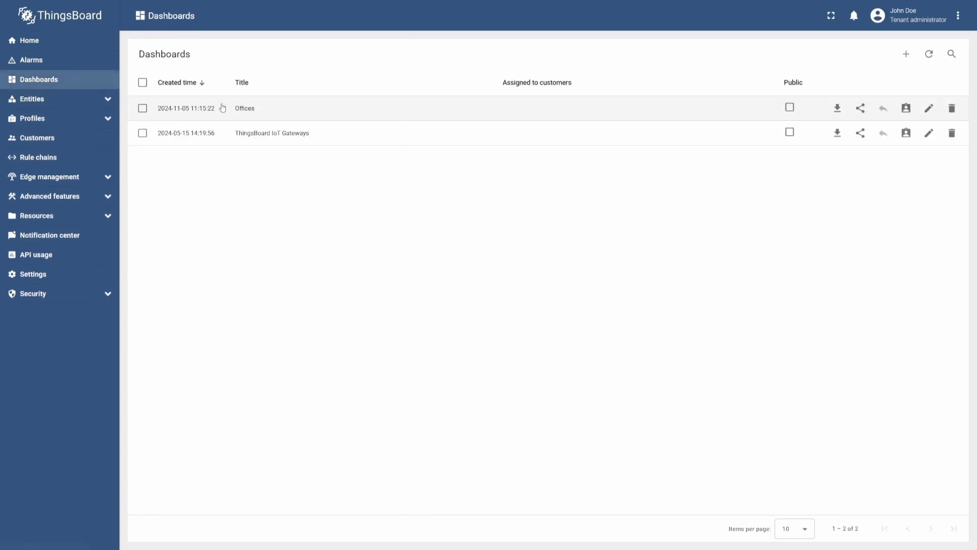
left_click(222, 108)
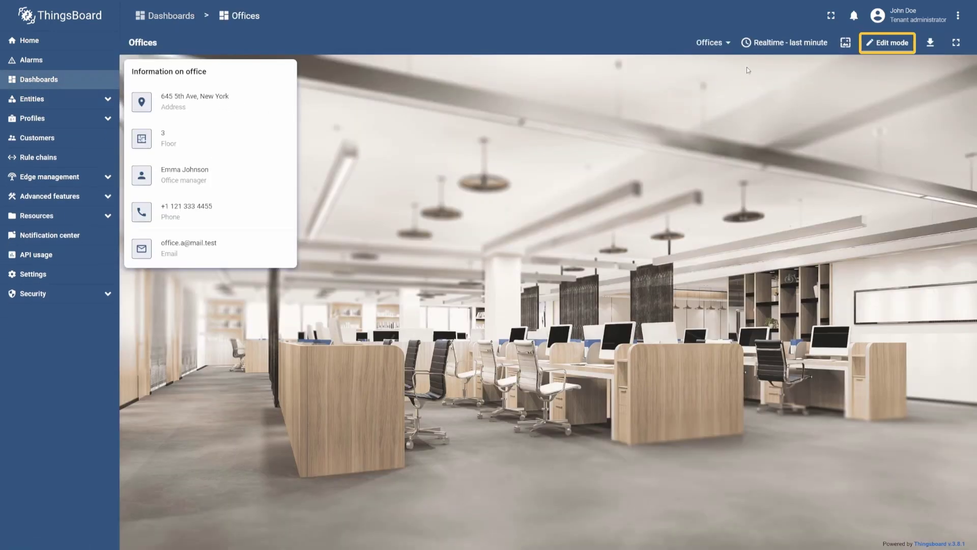
left_click(877, 50)
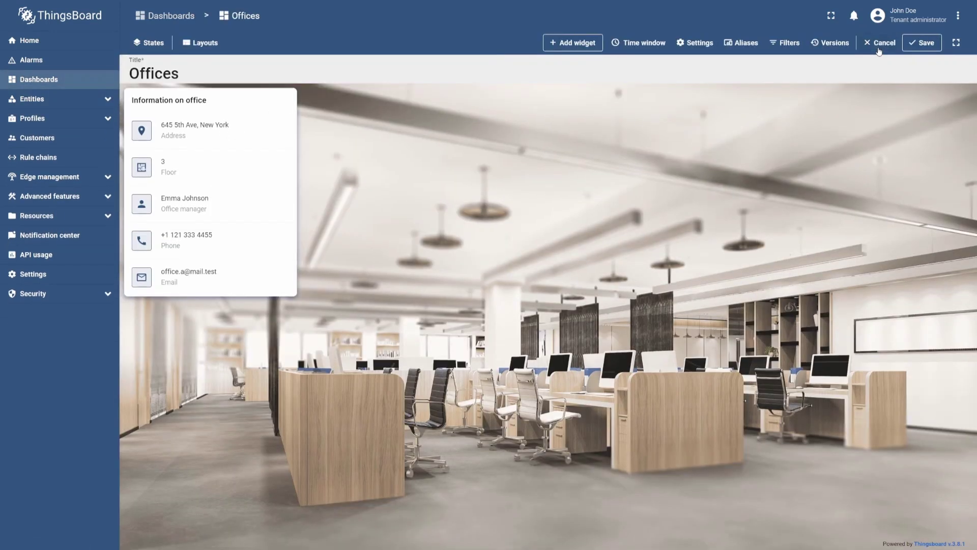
Start adding an Entities table widget from the Tables bundle to the Offices dashboard
left_click(588, 43)
left_click(787, 95)
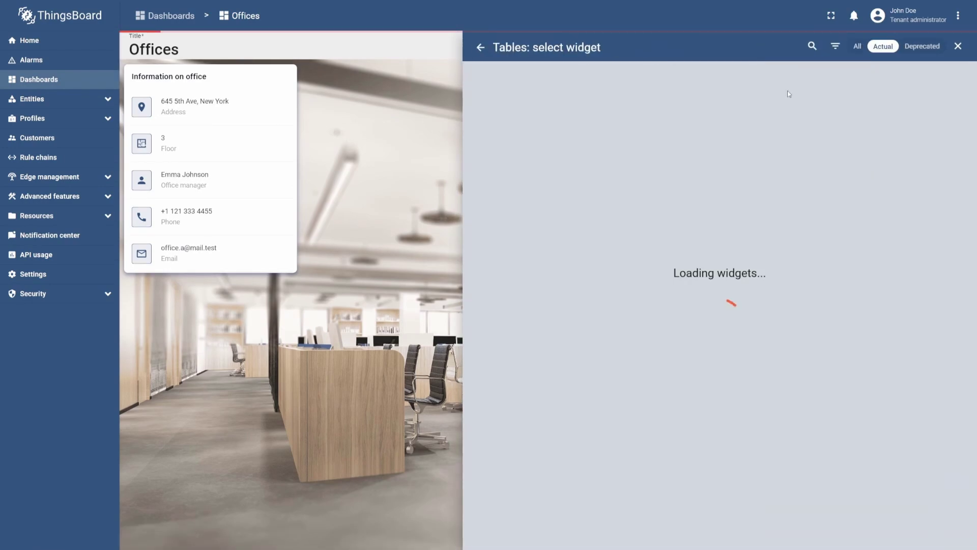
left_click(527, 104)
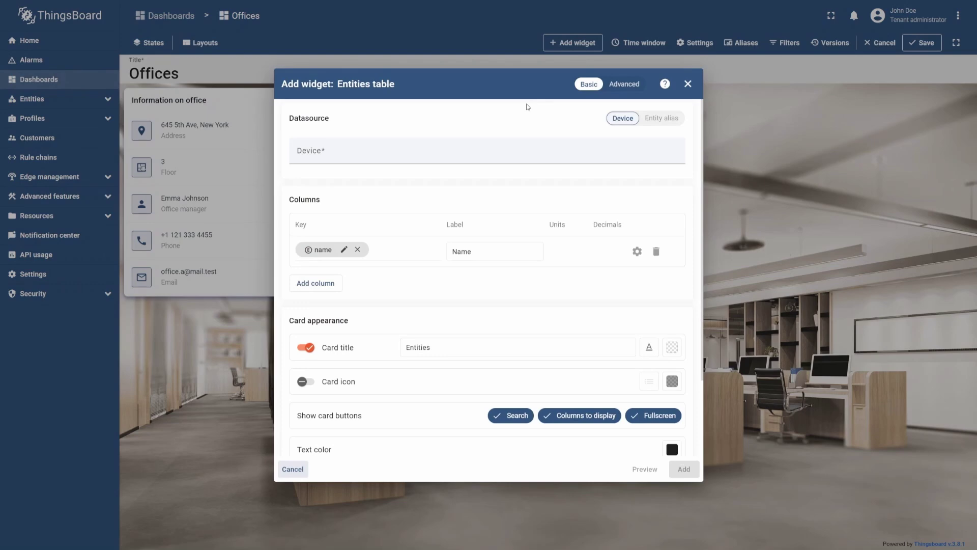
Create a new entity alias "Office sensors" as the widget's datasource, with Device type as its filter type
left_click(661, 118)
left_click(558, 148)
type("Office sensors")
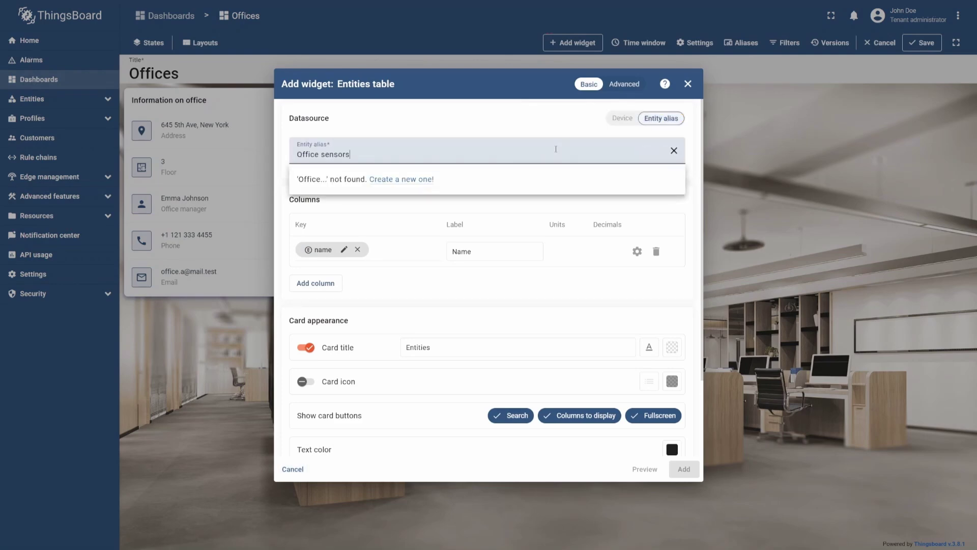
left_click(418, 180)
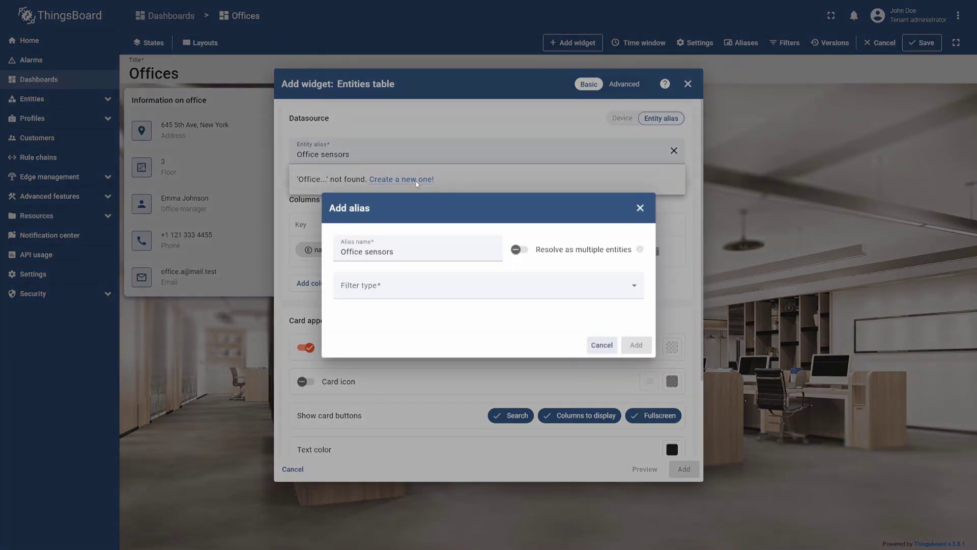
left_click(402, 285)
scroll(404, 331, "down", 3)
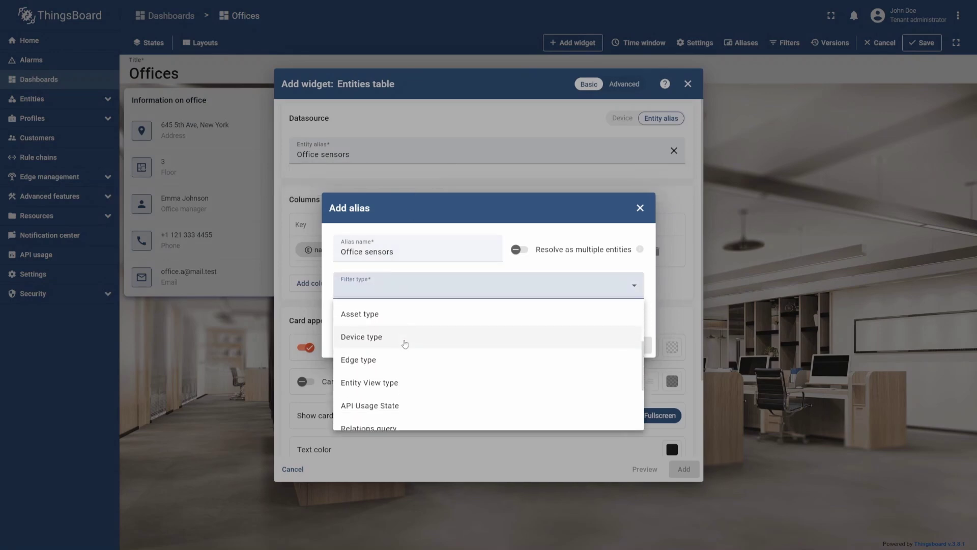
left_click(405, 344)
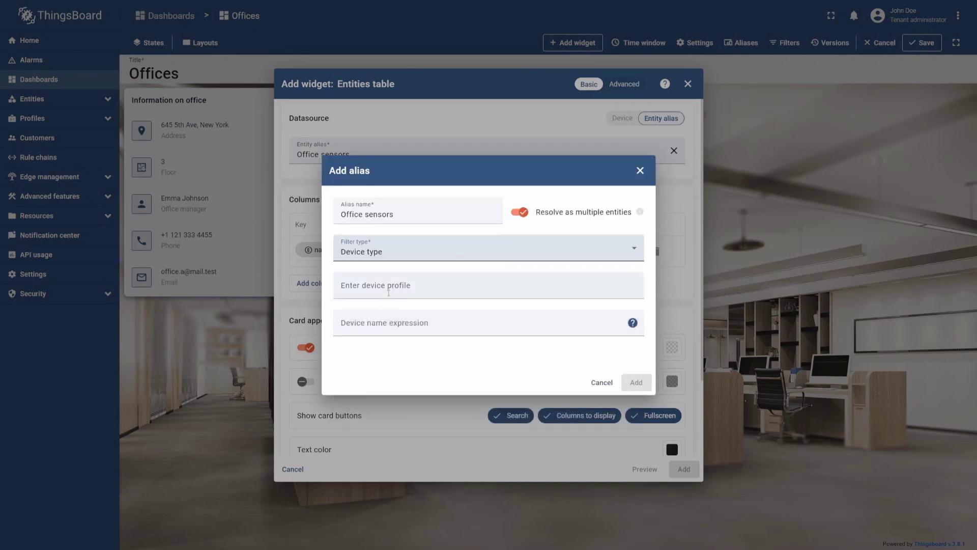
Limit the alias to the air-sensor, energy-sensor and water-sensor device profiles and add it
left_click(388, 293)
left_click(394, 309)
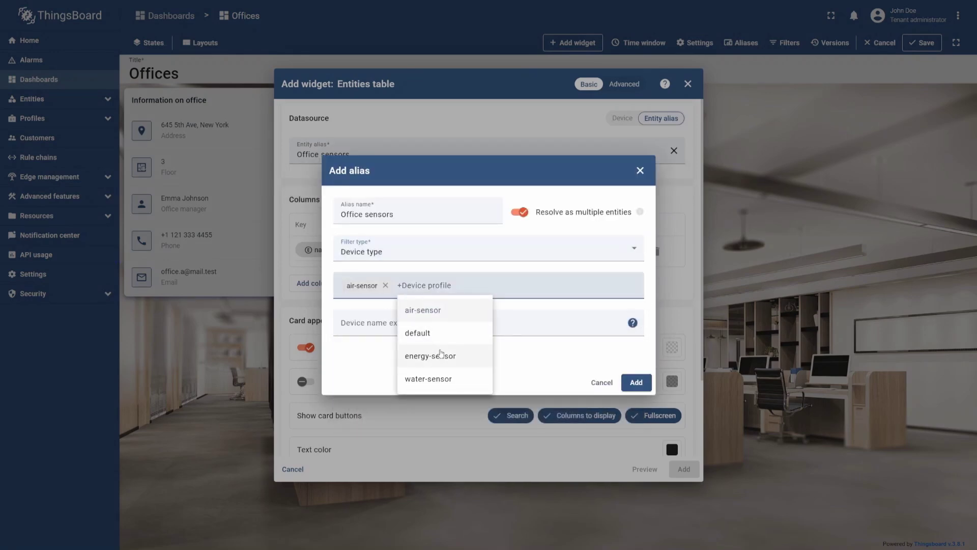
left_click(441, 355)
left_click(496, 378)
left_click(647, 290)
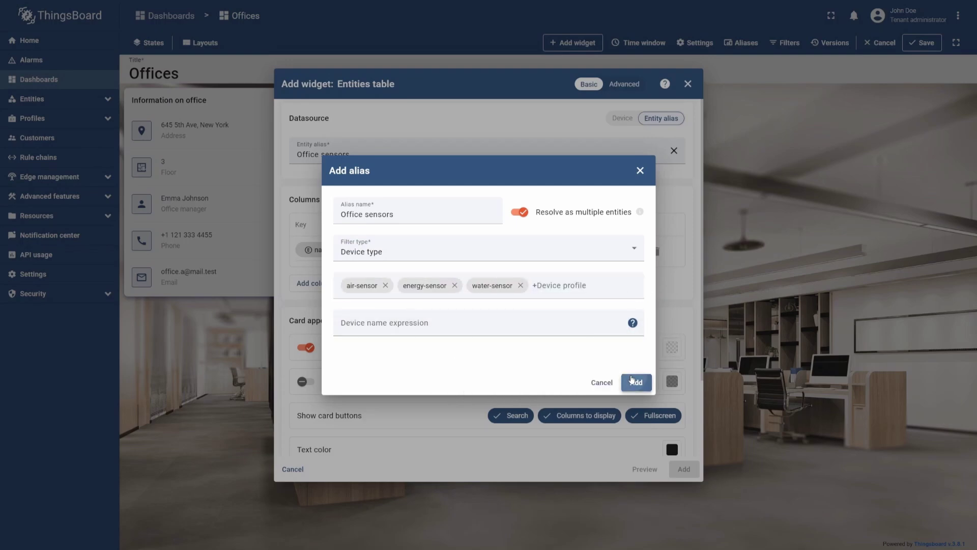
left_click(636, 382)
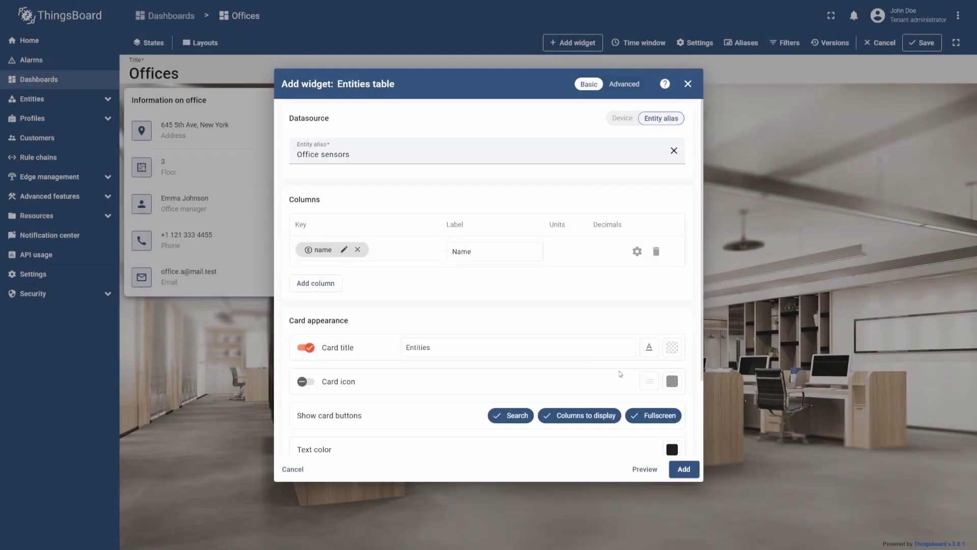
Replace the table column's name key with the label entity field
left_click(358, 249)
scroll(359, 288, "down", 10)
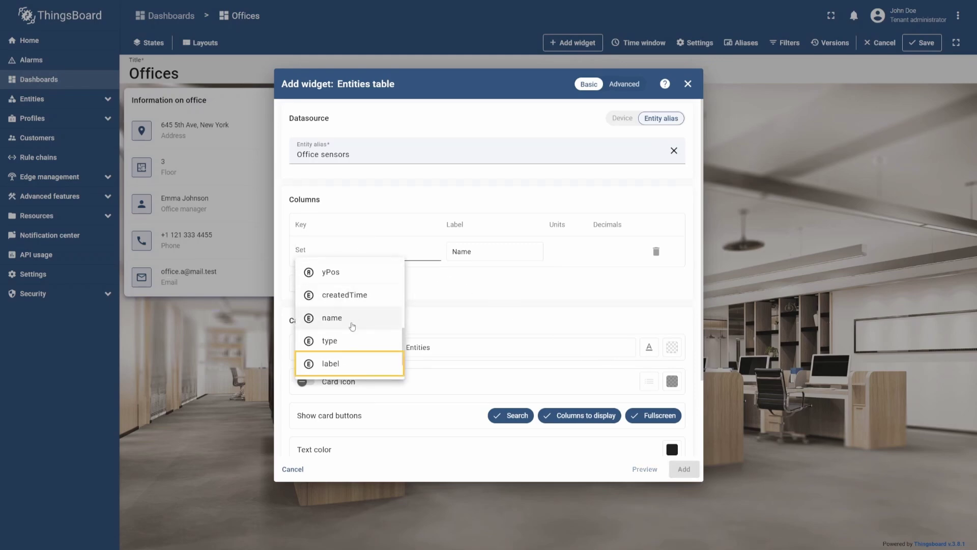
left_click(358, 362)
Set the column's label to "Device name" and the card title to "Office sensors list"
double_click(463, 252)
type("Device name")
double_click(418, 347)
type("Office sensors list")
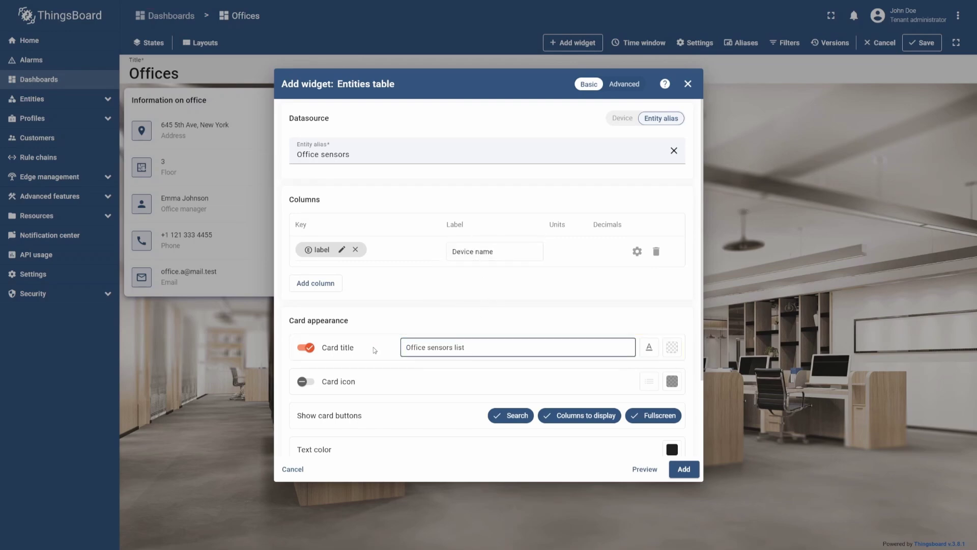
Disable the Columns to display and Fullscreen card buttons and add the entities table widget to the dashboard
left_click(581, 417)
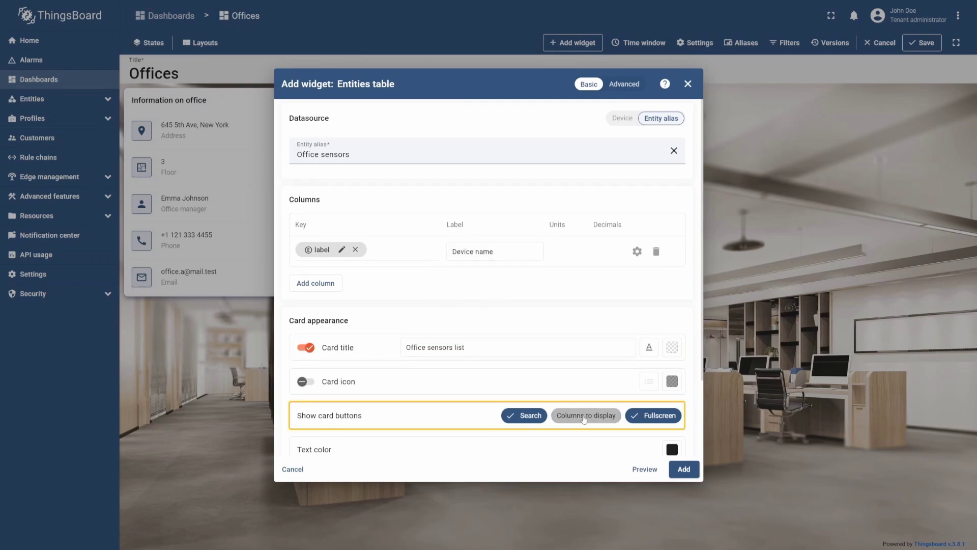
left_click(634, 416)
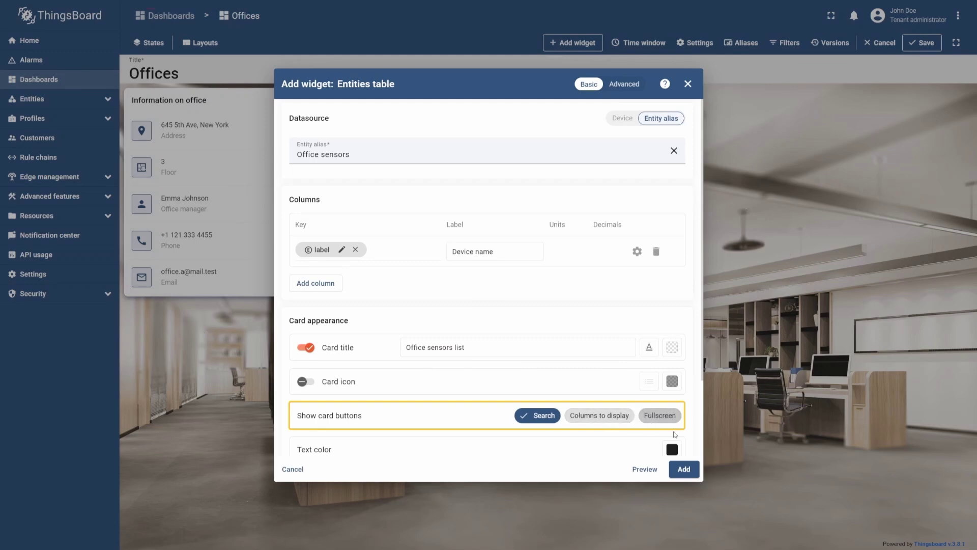
left_click(683, 469)
Place the Office sensors list beside the office information card, widen it slightly, and save the dashboard
left_click_drag(312, 308, 489, 89)
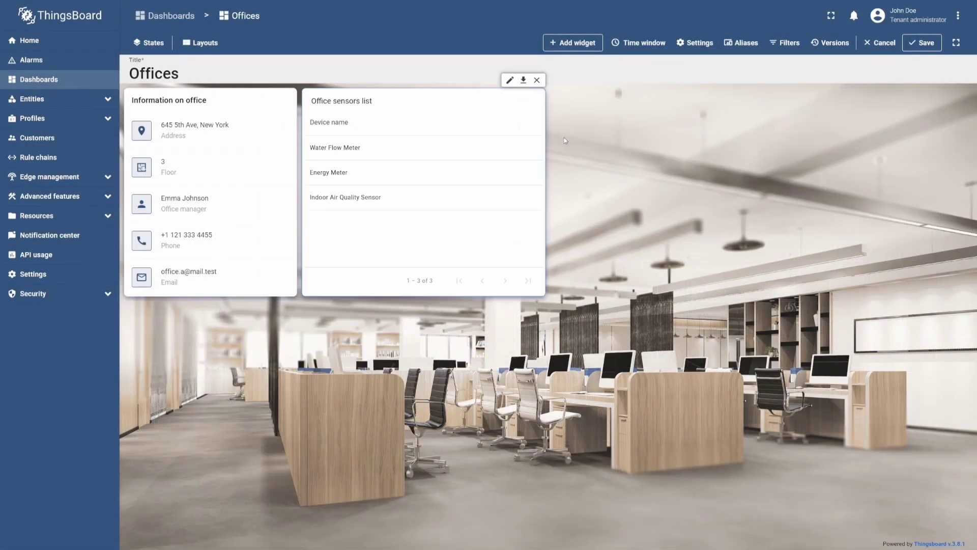
left_click_drag(543, 143, 581, 152)
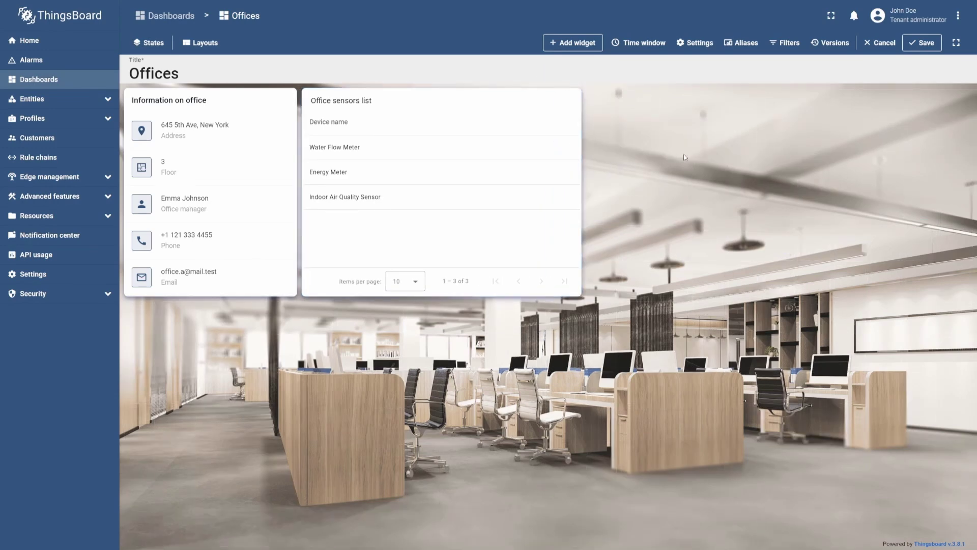
left_click(921, 43)
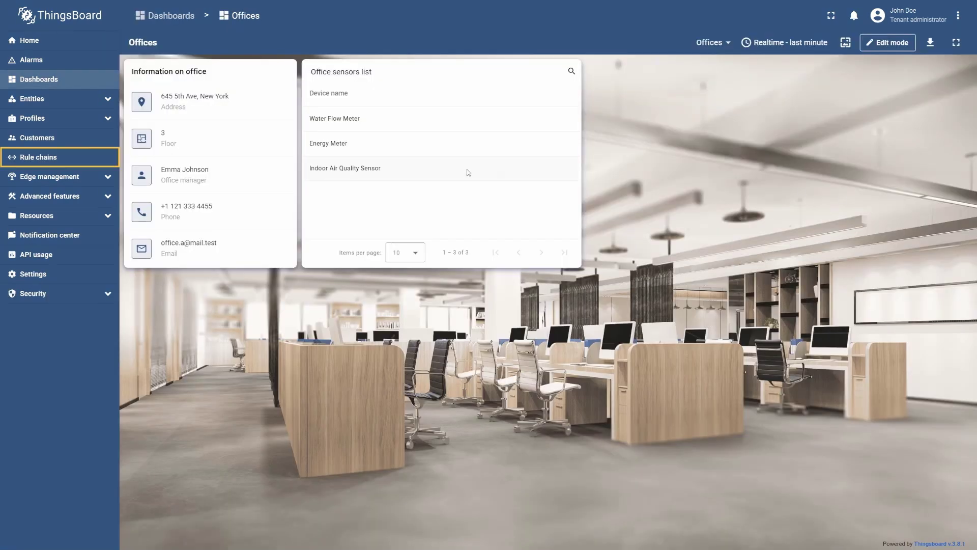
Create a new rule chain named "Device Telemetry Emulators" and open it for editing
left_click(91, 161)
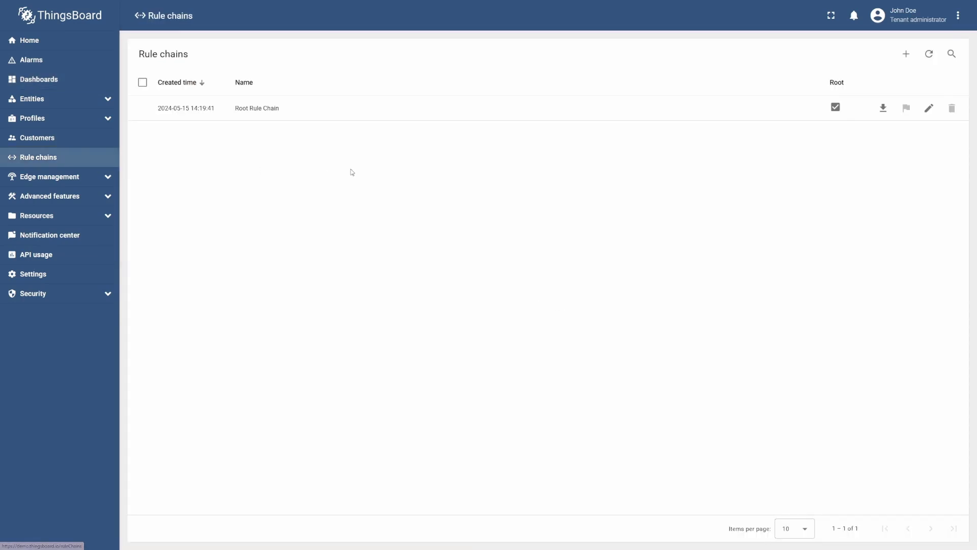
left_click(902, 55)
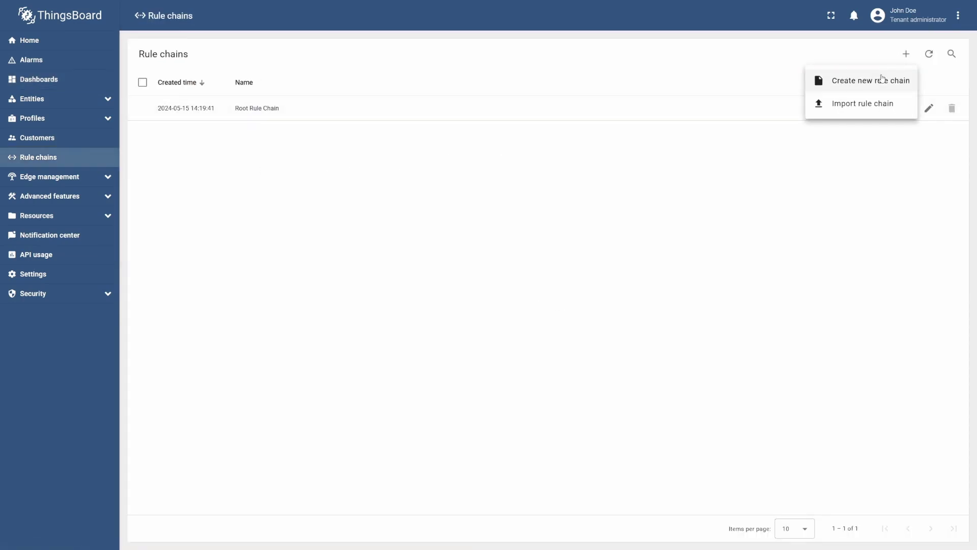
left_click(880, 79)
left_click(624, 233)
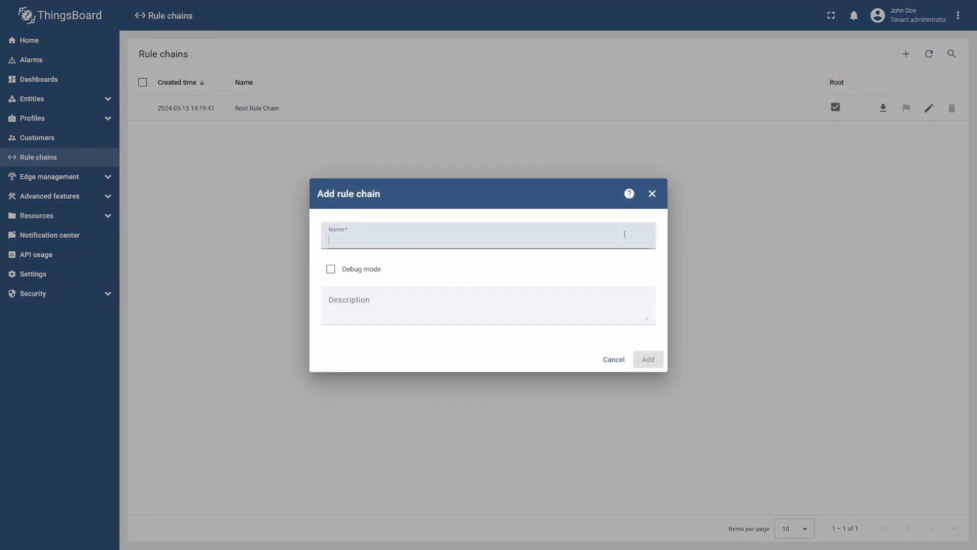
type("Device Telemetry Emulators")
left_click(650, 359)
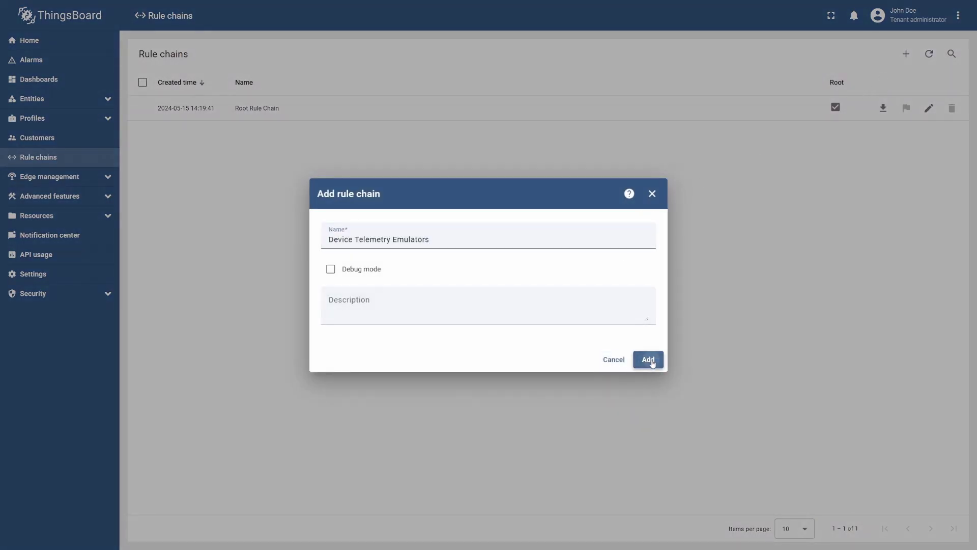
left_click(518, 115)
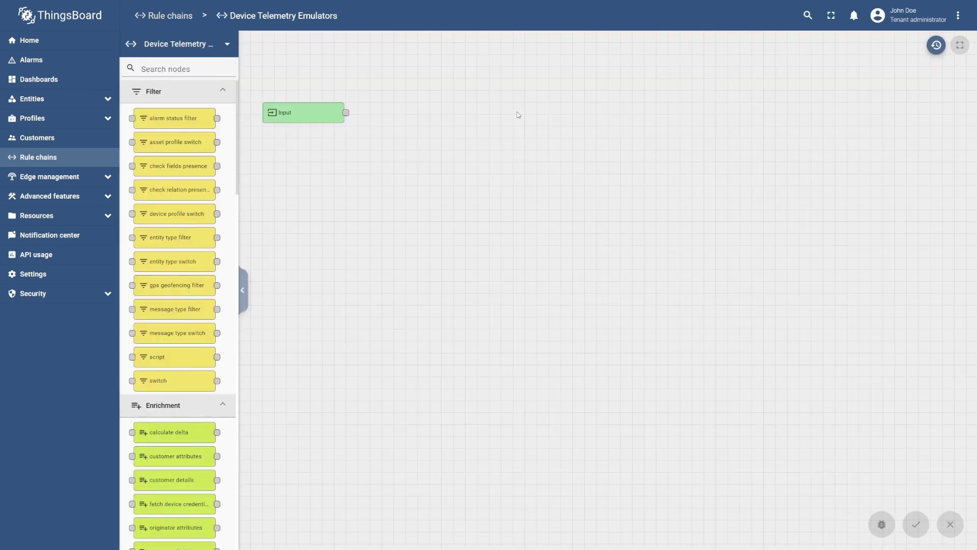
Place a generator node on the rule chain canvas beside the input node and name it "Indoor air quality data emulator"
left_click(210, 66)
type("gene")
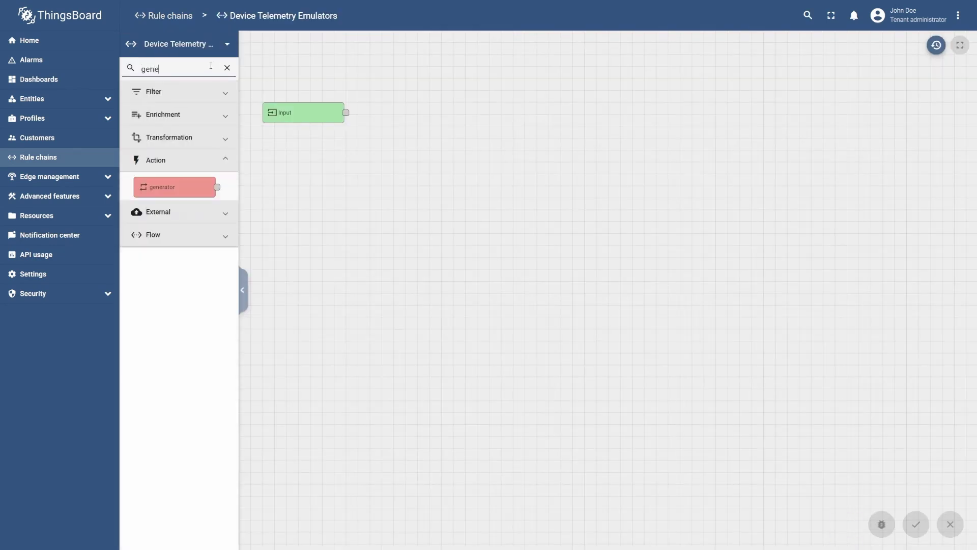
left_click_drag(164, 197, 510, 126)
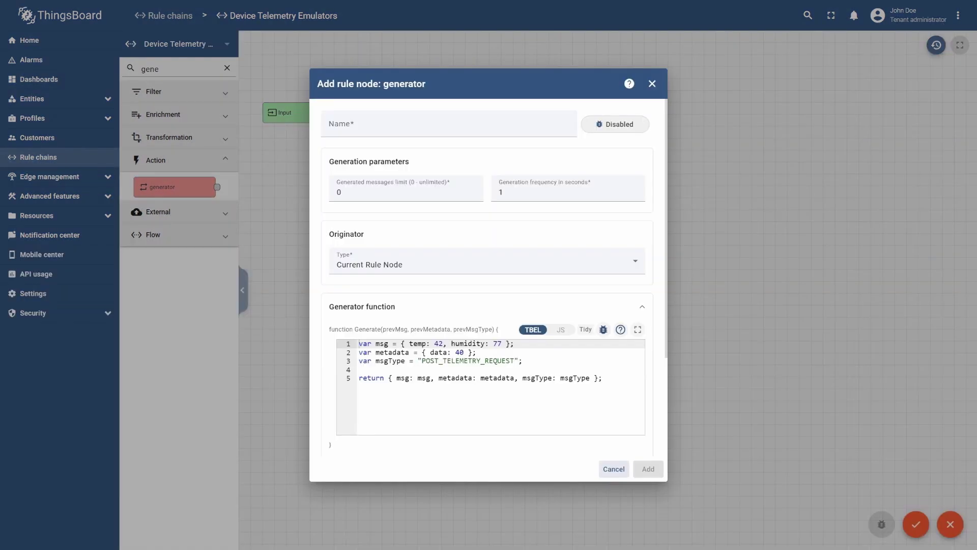
left_click(516, 130)
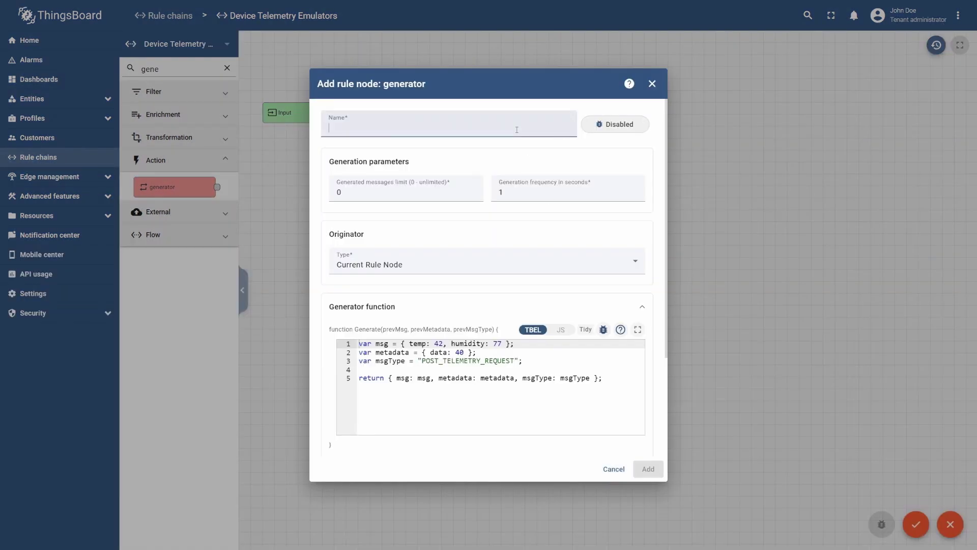
type("Indoor air quality data emulator")
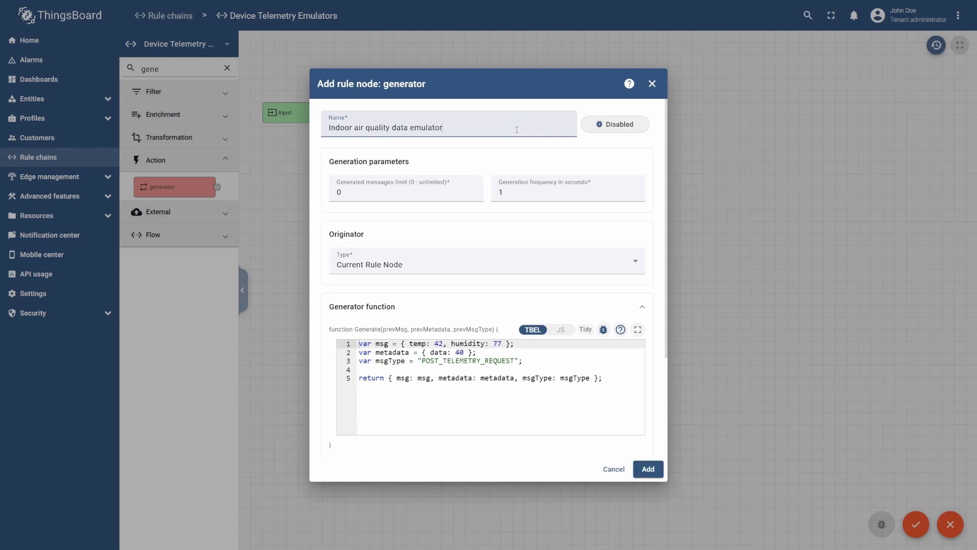
Set the generator's message limit to 100 and its generation frequency to 180 seconds
double_click(328, 197)
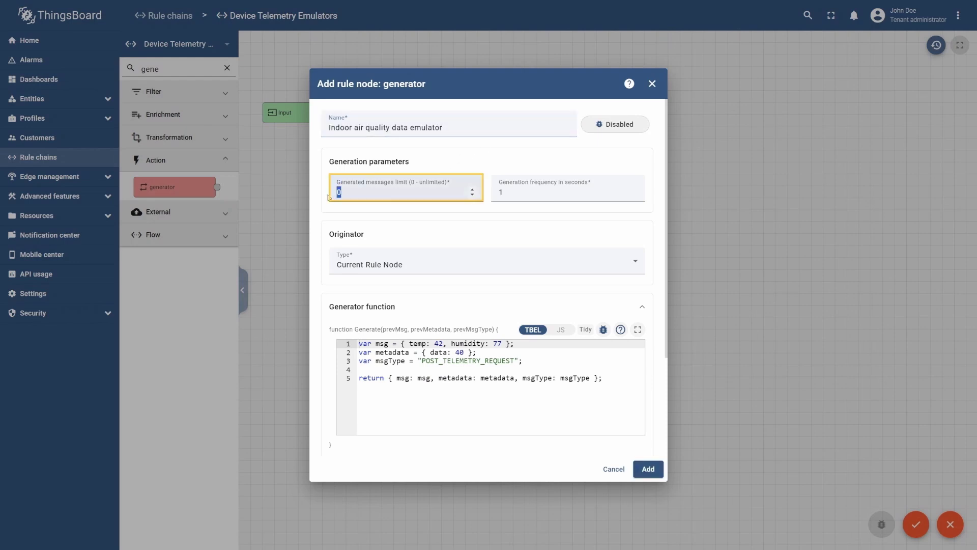
type("100")
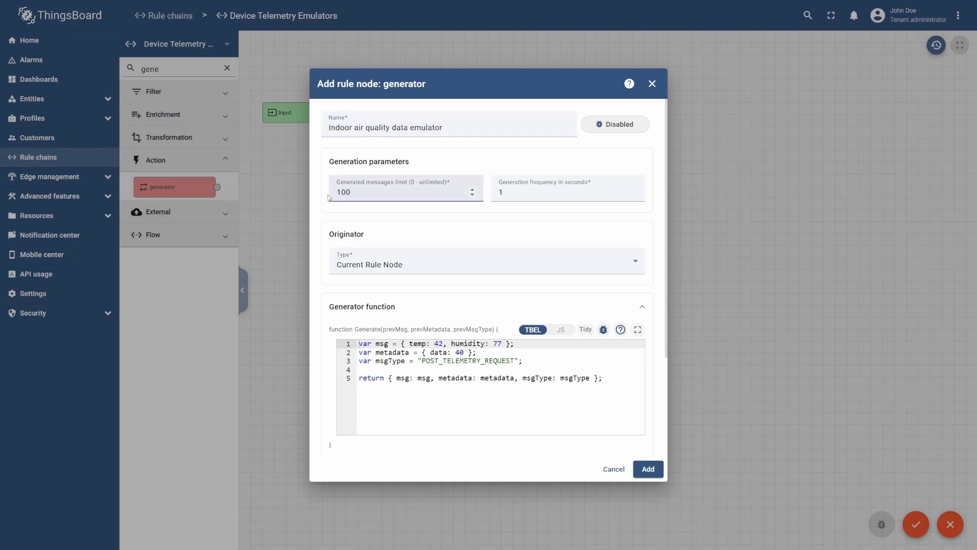
double_click(491, 199)
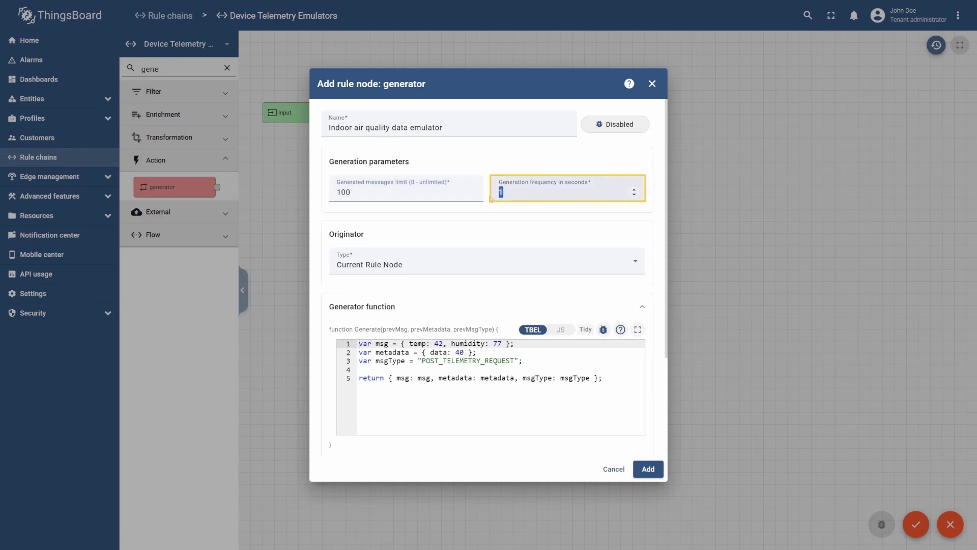
type("180")
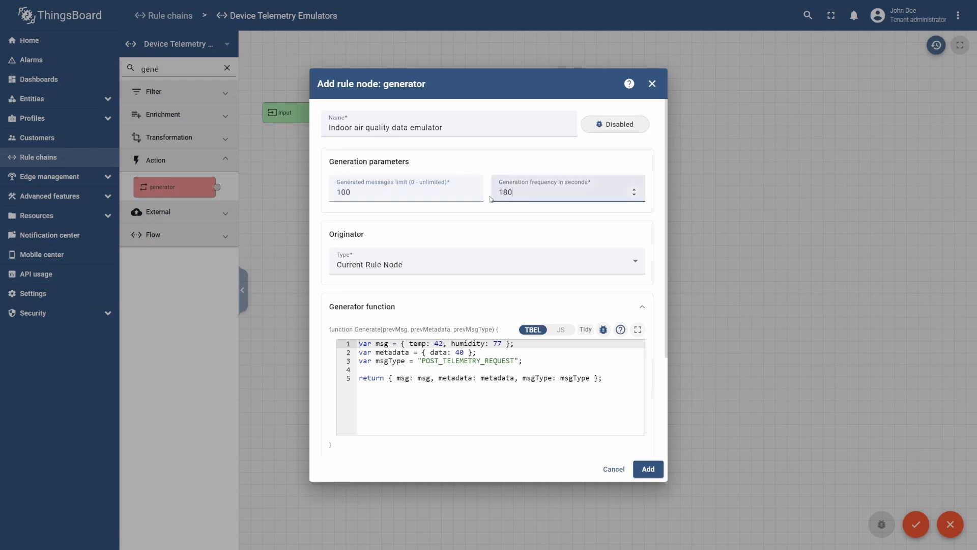
Set the generator's originator type to Device and choose device AM-101
left_click(469, 260)
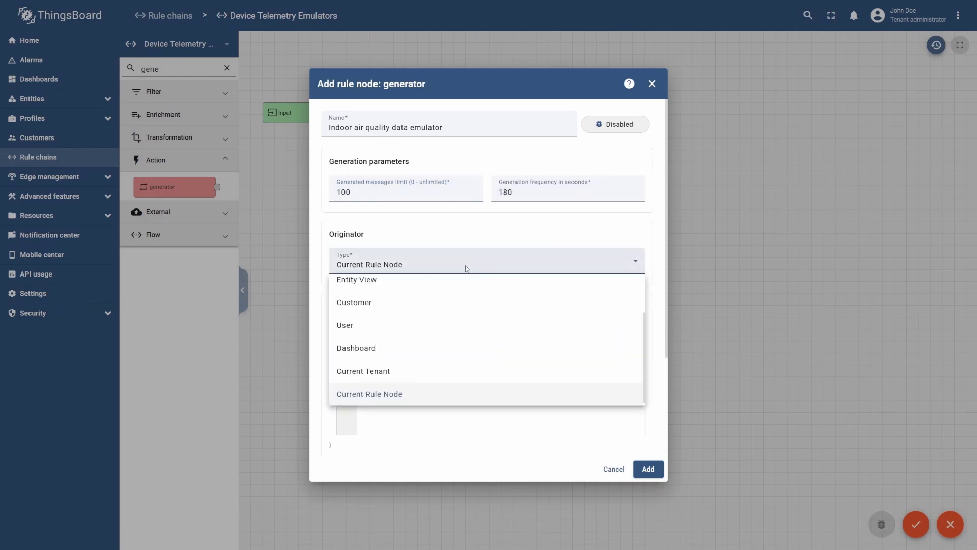
scroll(458, 321, "up", 3)
left_click(450, 289)
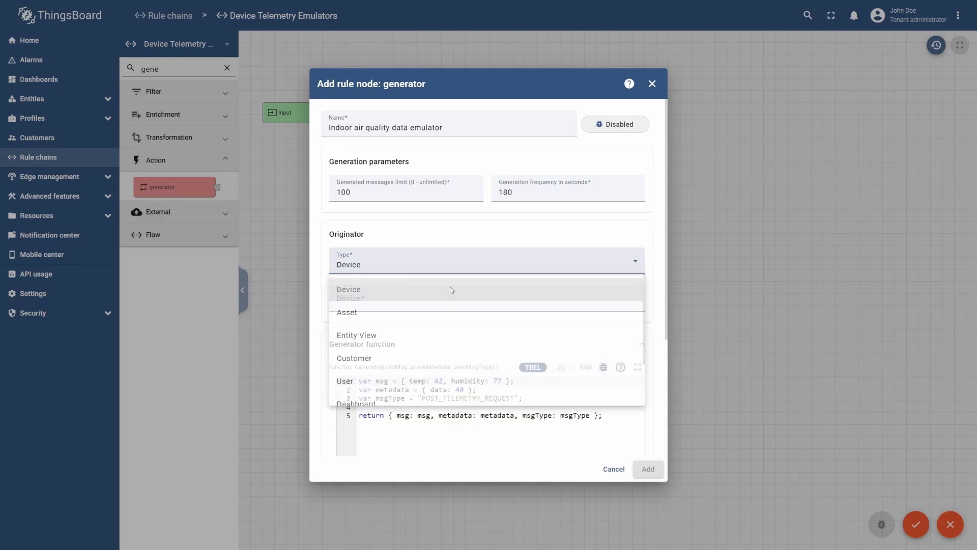
left_click(484, 300)
left_click(525, 320)
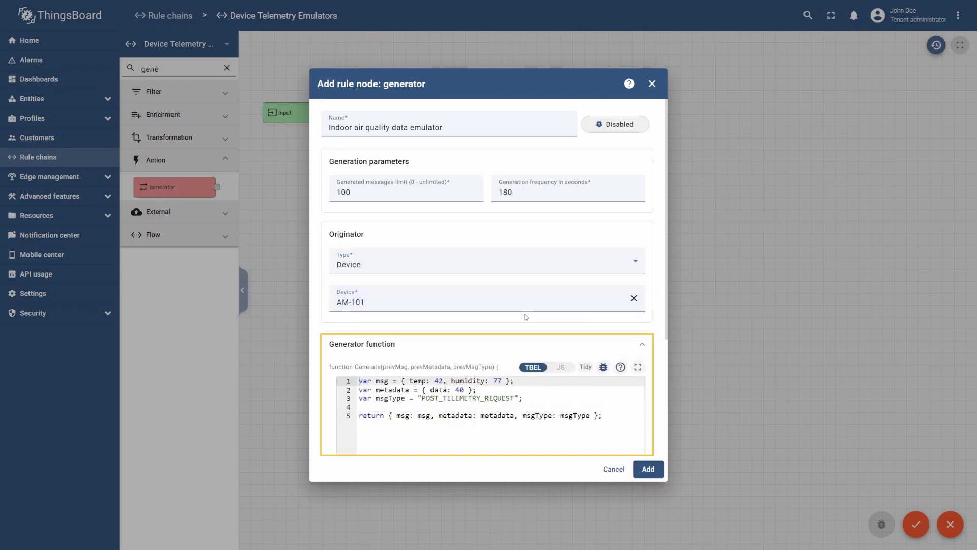
Replace the generator function with a TBEL script sending random temperature, humidity and co2 telemetry, and add the node
left_click_drag(603, 416, 354, 384)
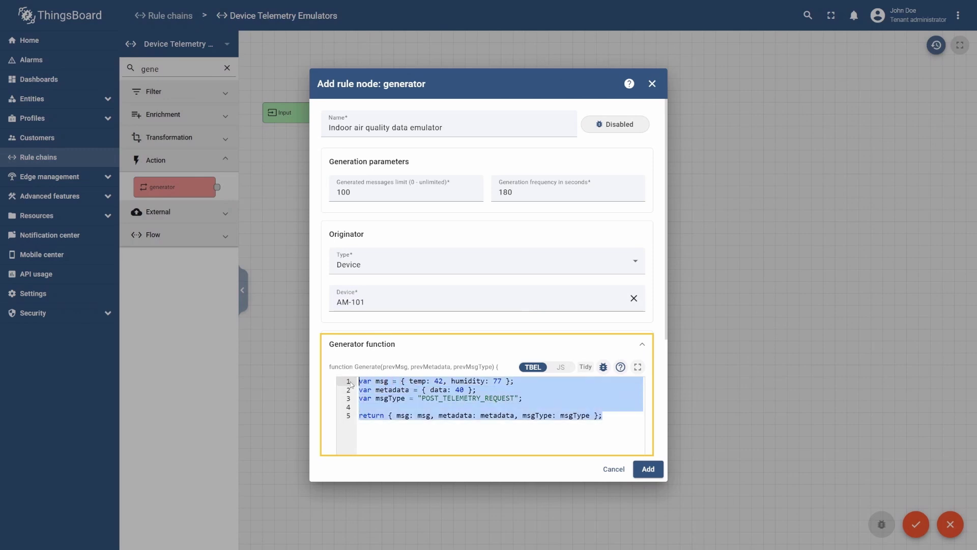
type("var temperature = toFixed(Math.random()*10 + 20, 2); var humidity = toFixed(Math.random()*15 + 30, 2); var co2 = toFixed(Math.random()*70 + 440, 2); var msg = { temperature: temperature, humidity: humidity, co2: co2 }; var metadata = { data: 40 }; var msgType = \"POST_TELEMETRY_REQUEST\";  return { msg: msg, metadata: metadata, msgType: msgType };")
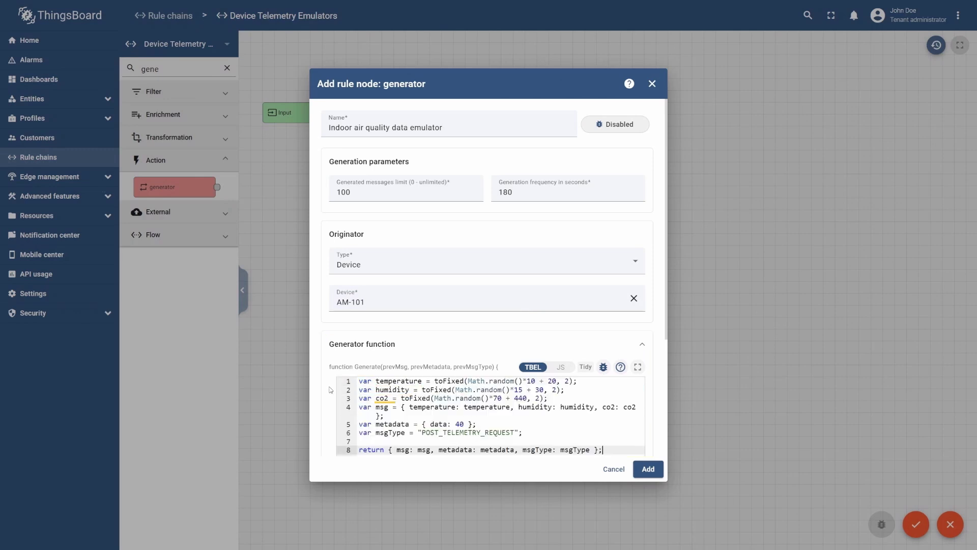
left_click(645, 469)
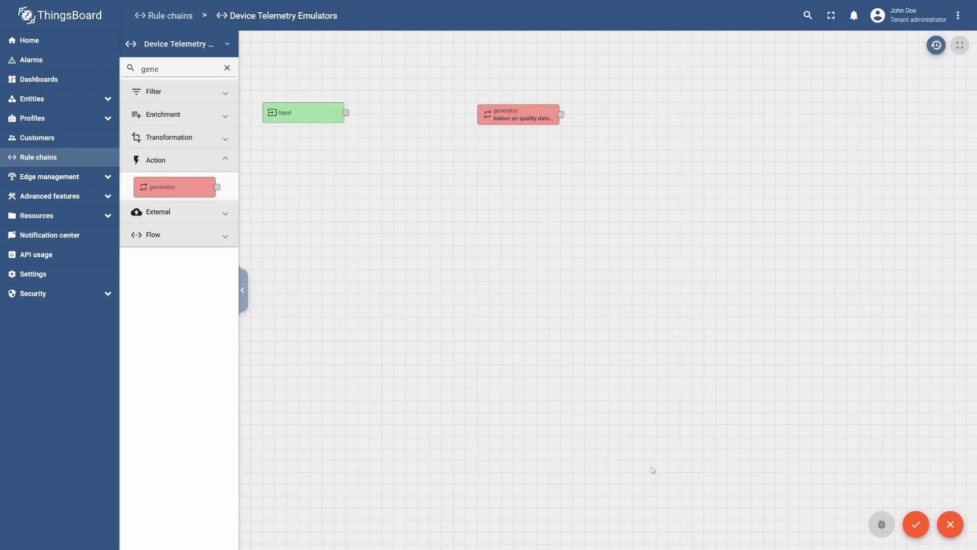
Add "Power consumption data emulator" (EM-102) and "Water consumption data emulator" (WM-103) generator nodes, each with 100 messages at 180 seconds and its telemetry script
left_click_drag(179, 196, 522, 172)
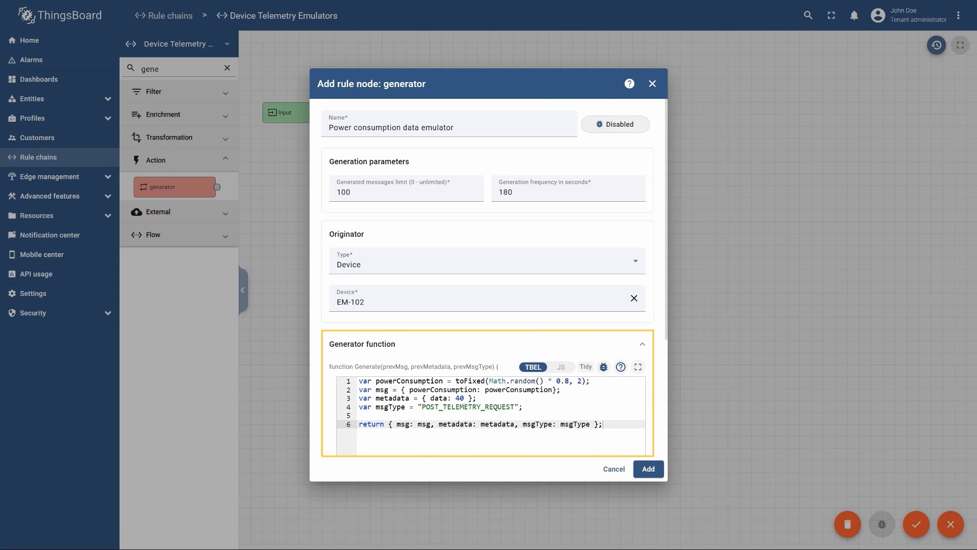
left_click(648, 469)
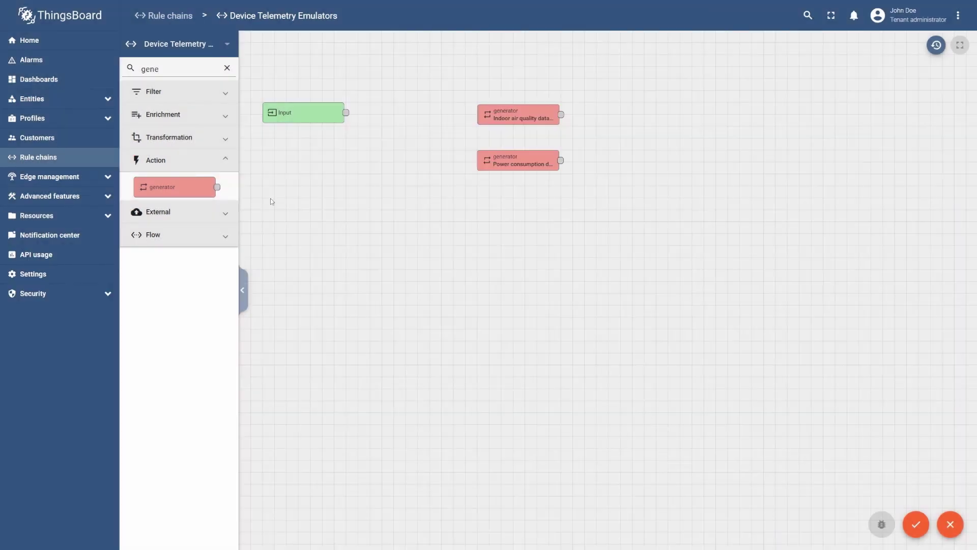
left_click_drag(201, 191, 543, 216)
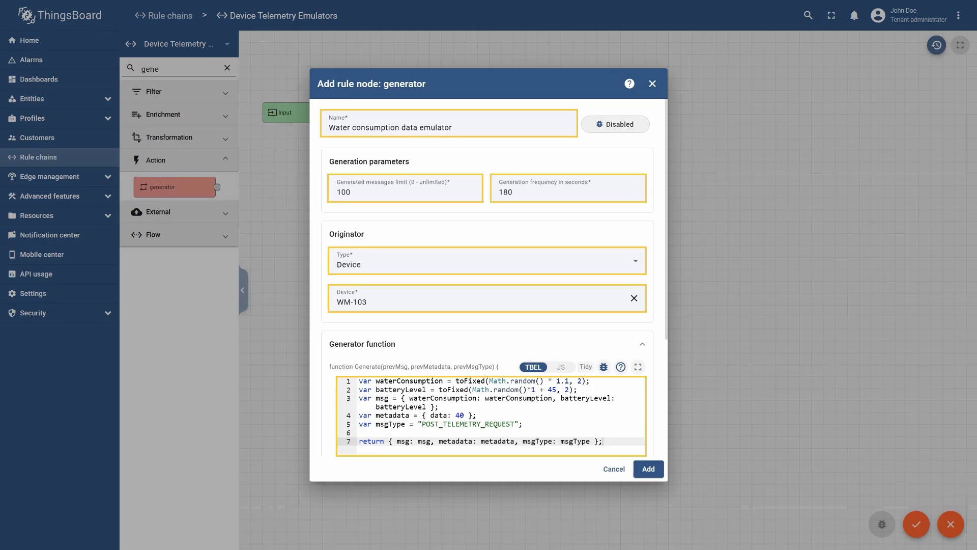
left_click(644, 469)
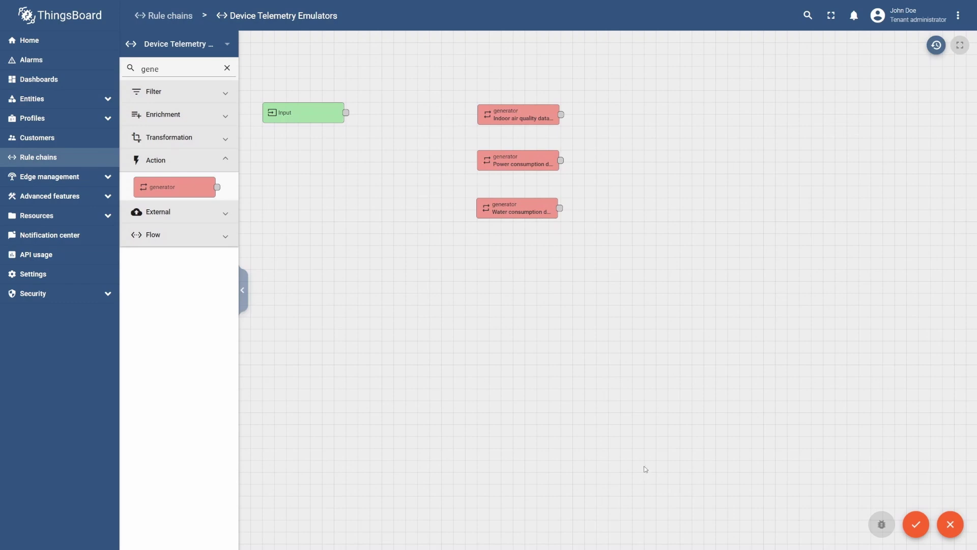
Find the save time series node and add it beside the generators with the name "Save time series"
left_click(167, 66)
key("BackSpace")
key("BackSpace")
key("BackSpace")
key("BackSpace")
type("save")
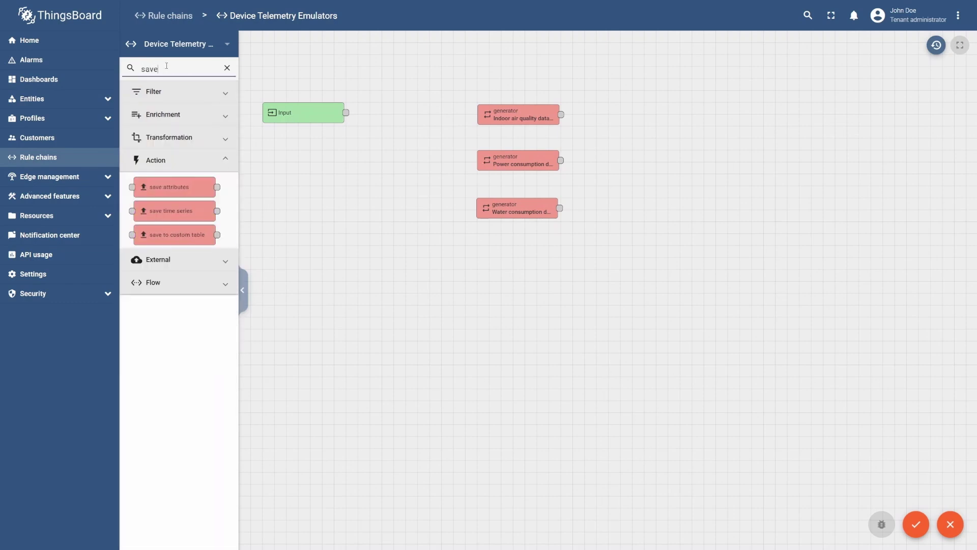
left_click_drag(137, 211, 650, 162)
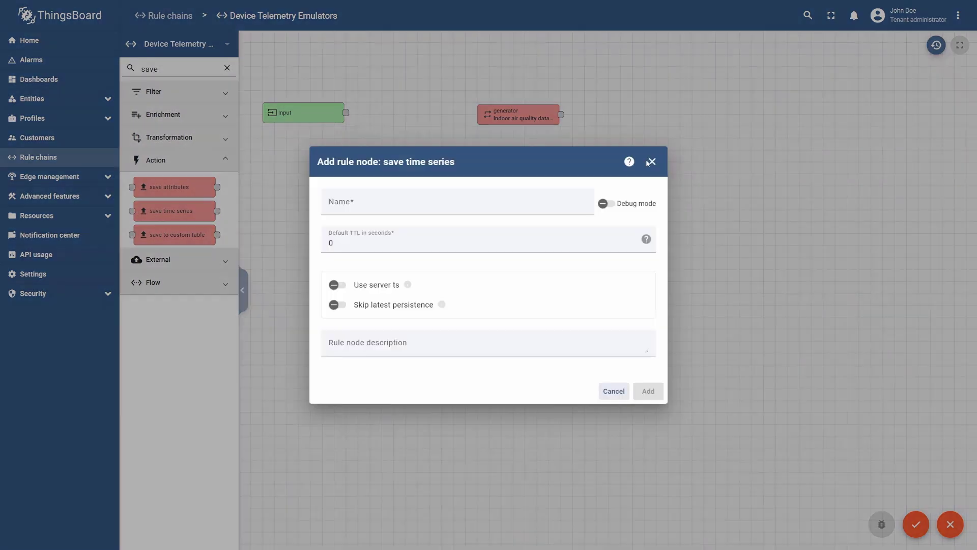
left_click(566, 200)
type("Save time series")
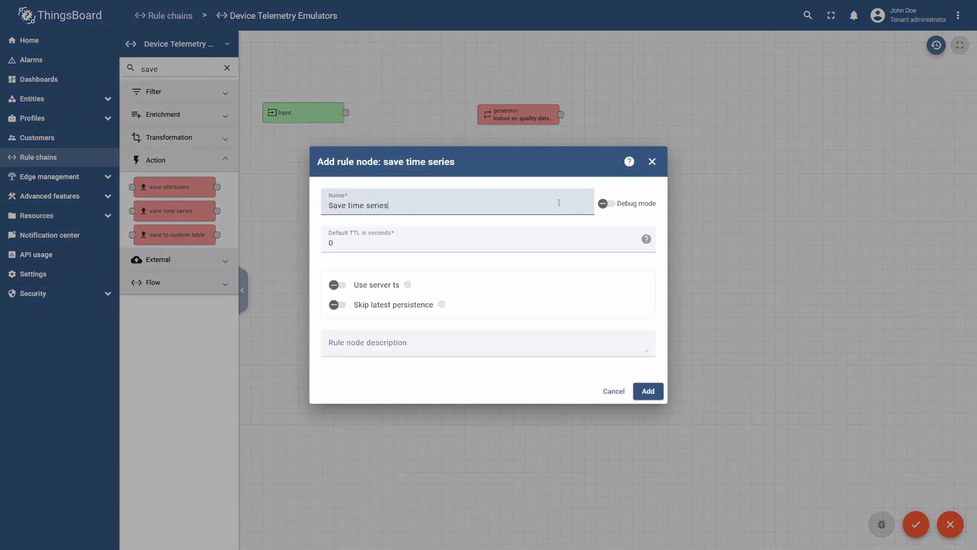
left_click(660, 386)
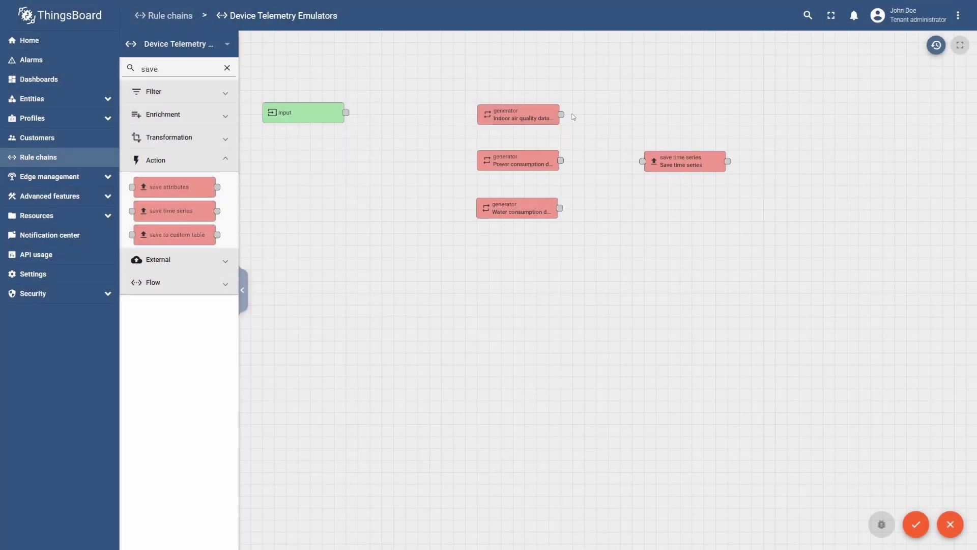
Link the indoor air quality generator to the save time series node with the Success label
left_click_drag(560, 115, 645, 161)
left_click(536, 280)
left_click(482, 296)
left_click(584, 328)
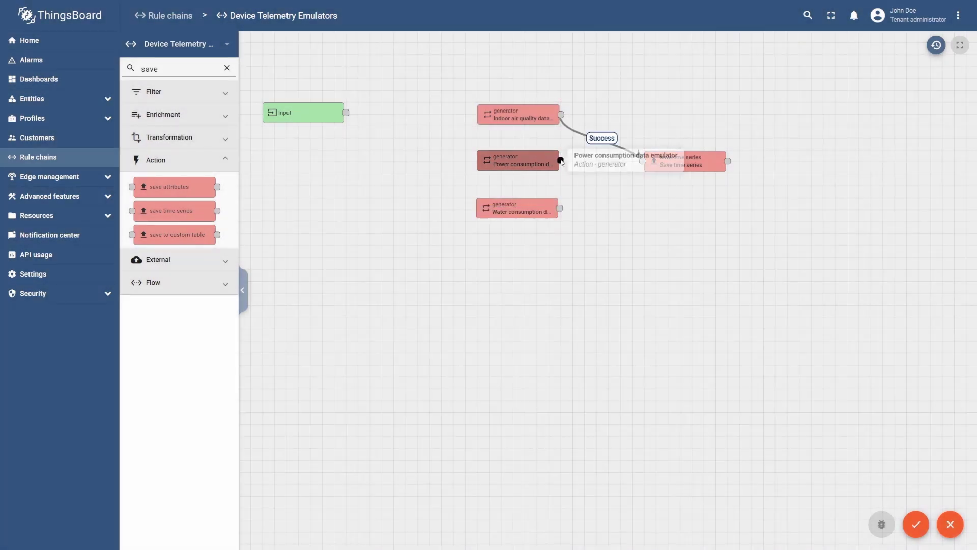
Link the power consumption generator to the save time series node with the Success label
left_click_drag(560, 160, 643, 163)
left_click(521, 273)
left_click(437, 296)
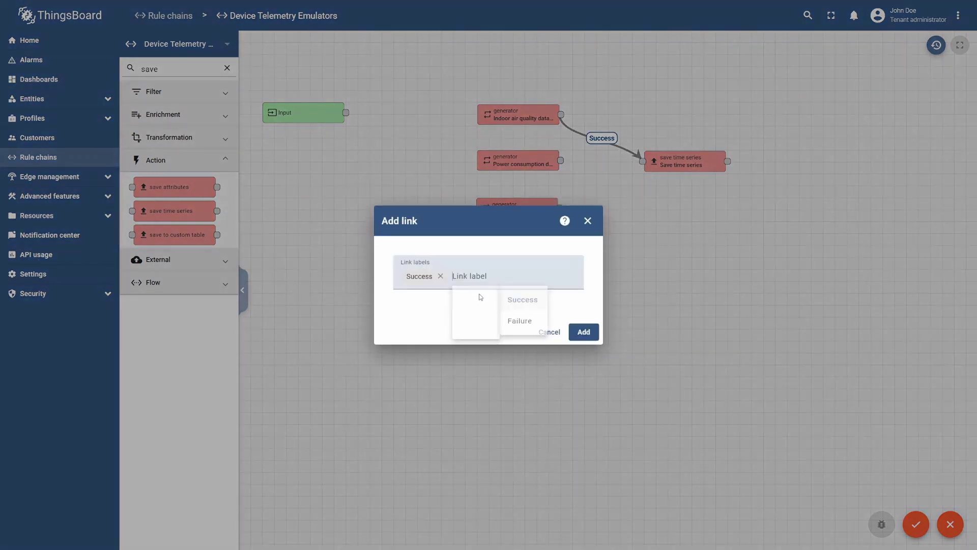
left_click(584, 328)
Link the water consumption generator to the save time series node with the Success label
left_click_drag(559, 208, 644, 162)
left_click(530, 272)
left_click(484, 297)
left_click(576, 326)
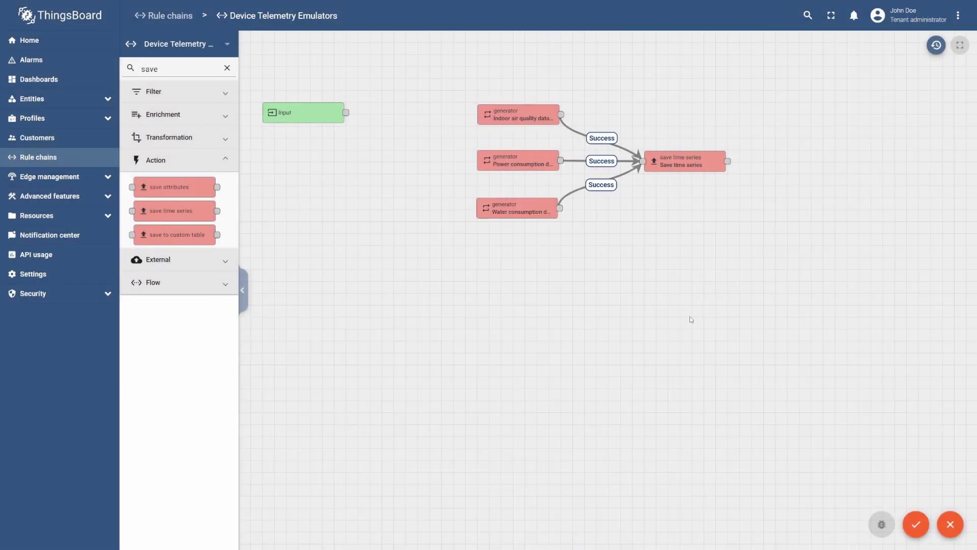
Save the Device Telemetry Emulators rule chain with its generators and links
left_click(917, 523)
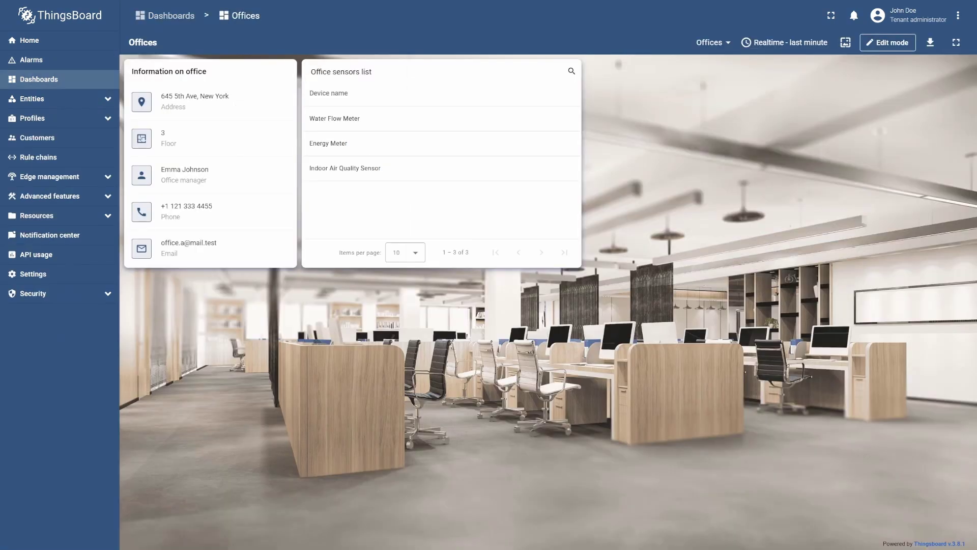
Open the Office sensors list table of the Offices dashboard for editing and add co2 and humidity time series columns
left_click(868, 43)
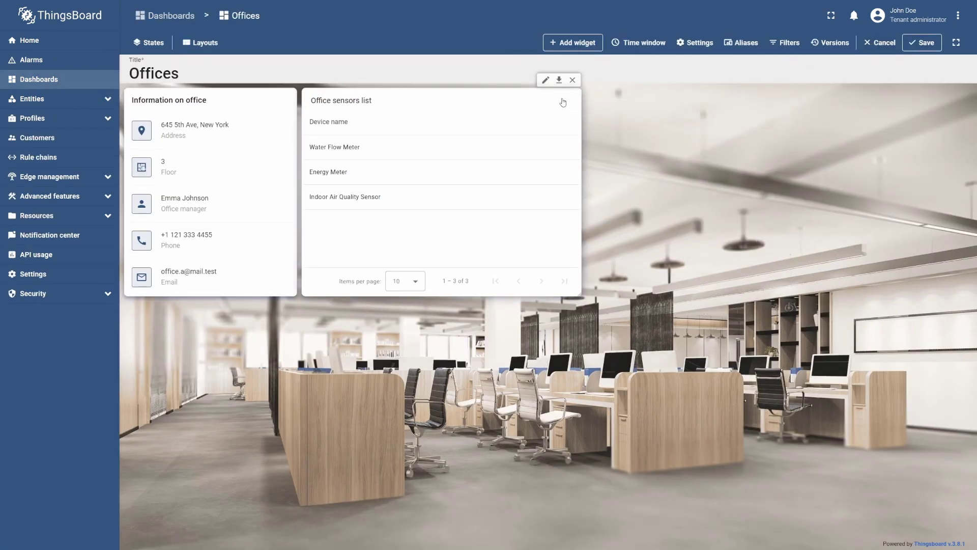
left_click(545, 80)
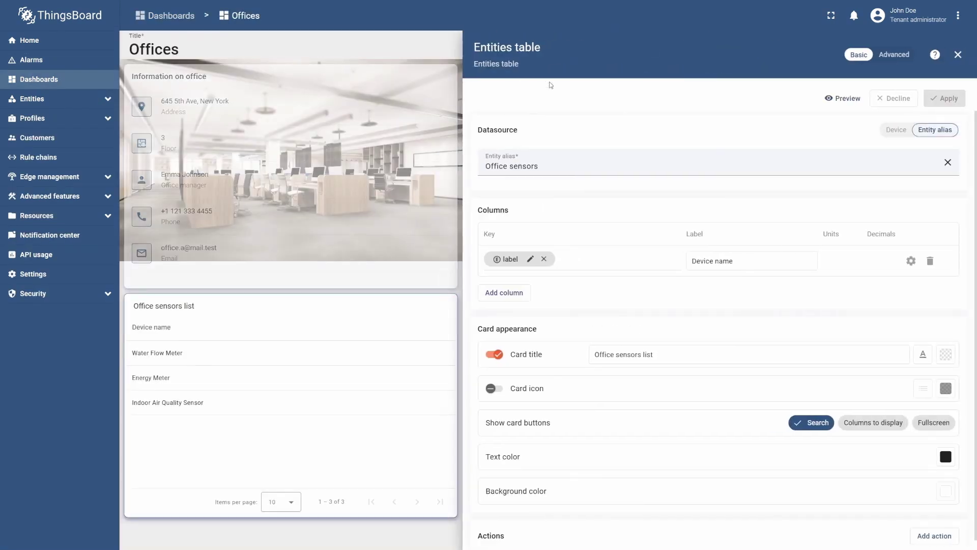
left_click(521, 291)
left_click(515, 292)
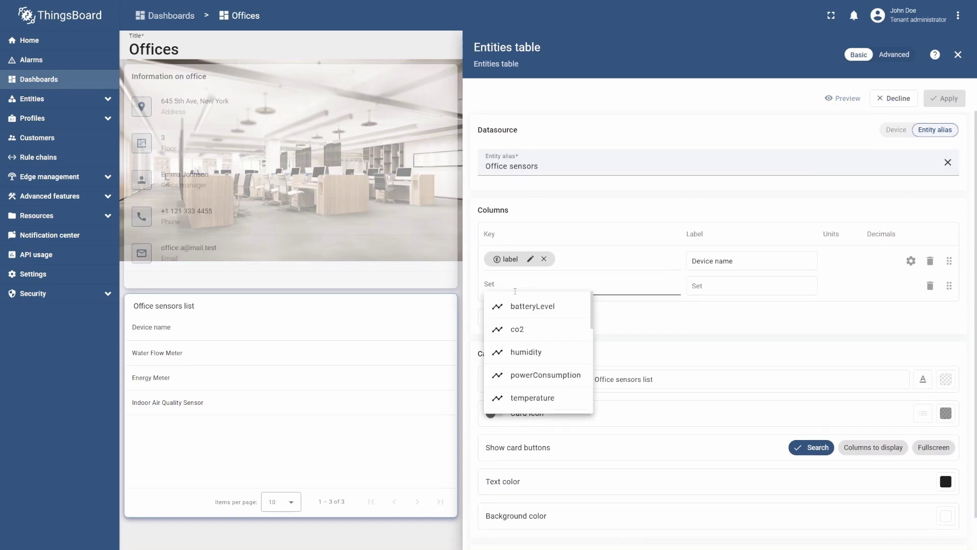
left_click(517, 329)
left_click(518, 321)
left_click(518, 307)
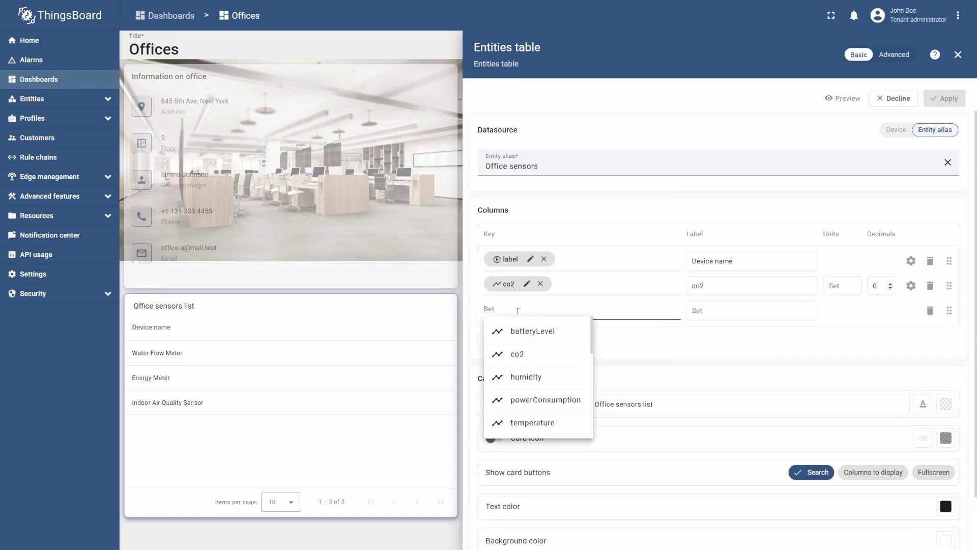
left_click(526, 377)
Add powerConsumption, temperature and waterConsumption time series columns to the sensors table
left_click(518, 340)
left_click(524, 342)
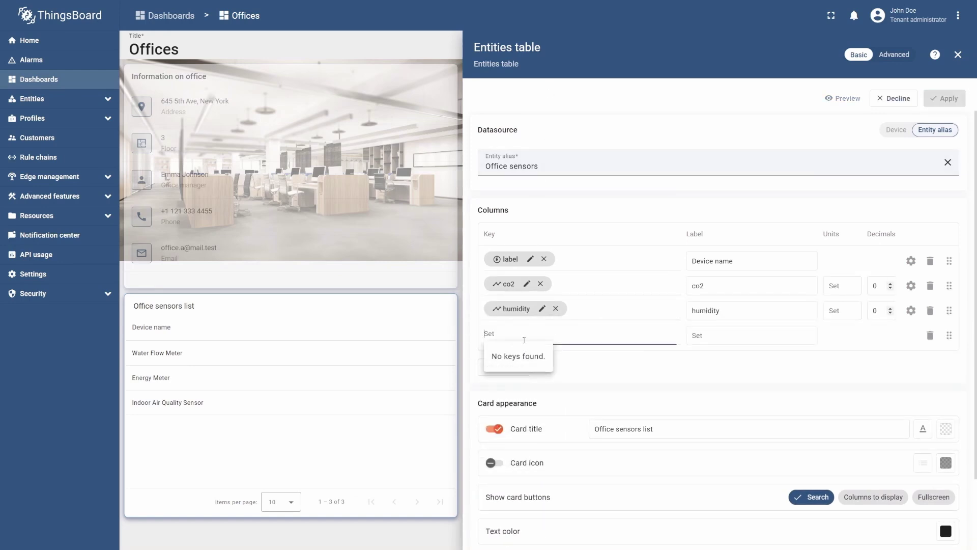
scroll(526, 373, "down", 1)
left_click(524, 385)
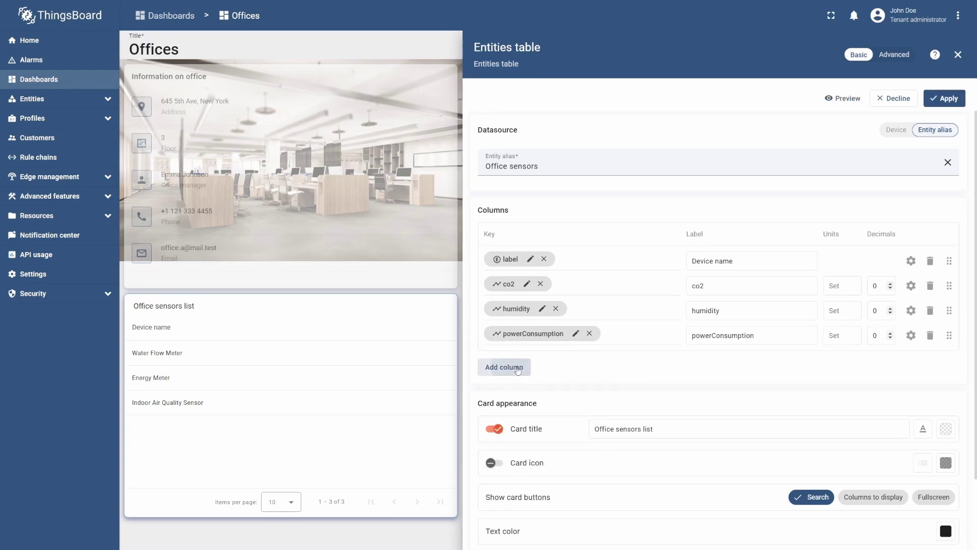
left_click(519, 367)
scroll(521, 384, "down", 3)
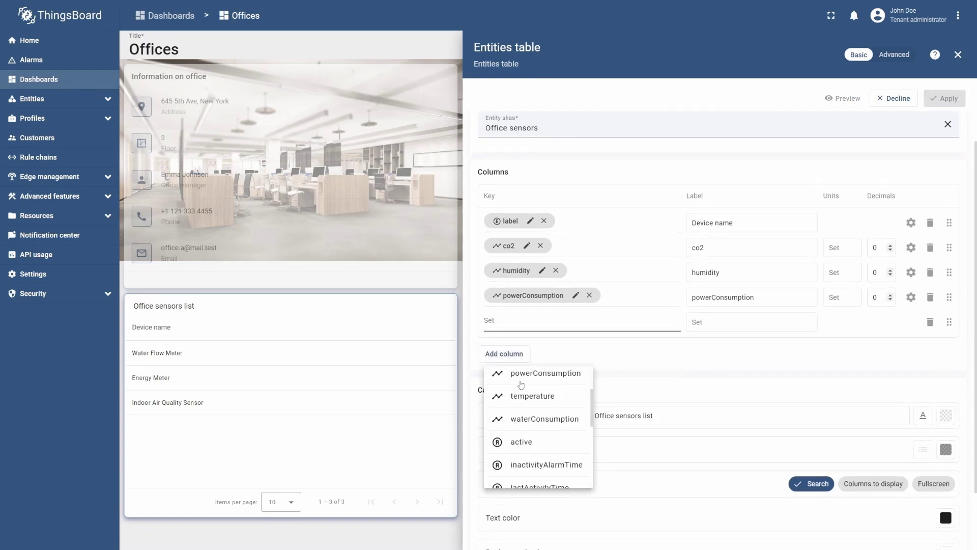
left_click(525, 395)
left_click(504, 352)
scroll(523, 379, "down", 2)
scroll(523, 379, "down", 1)
left_click(524, 379)
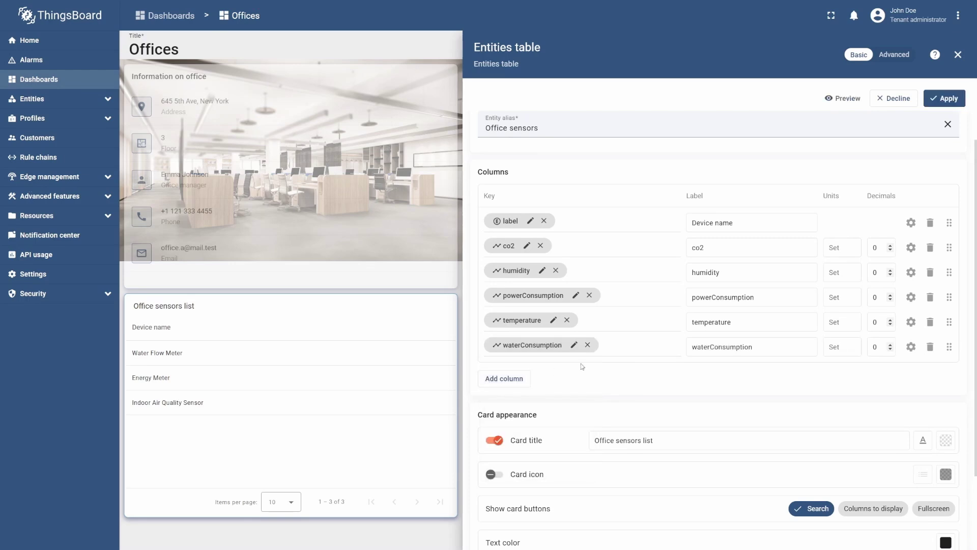
Apply the new columns to the Office sensors list and widen the widget on the dashboard
left_click(950, 104)
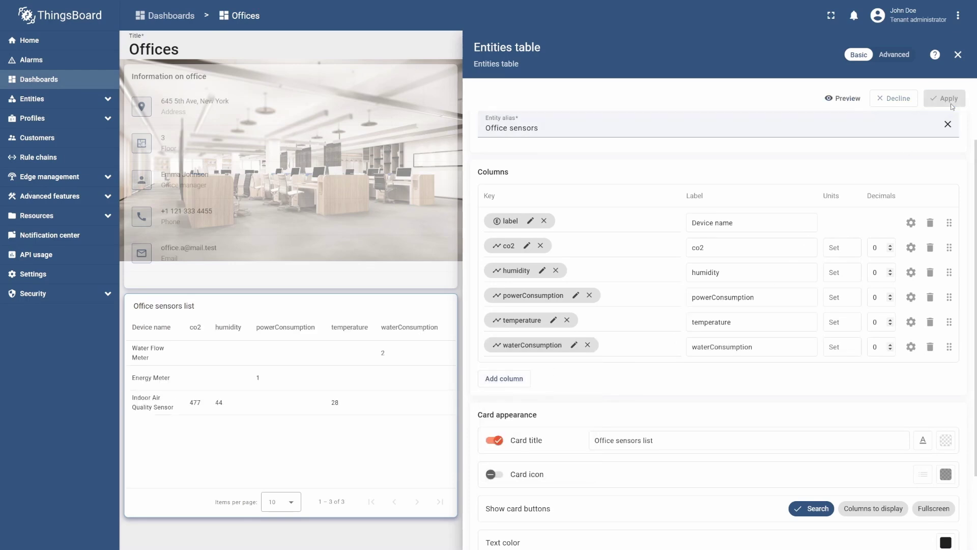
left_click(958, 54)
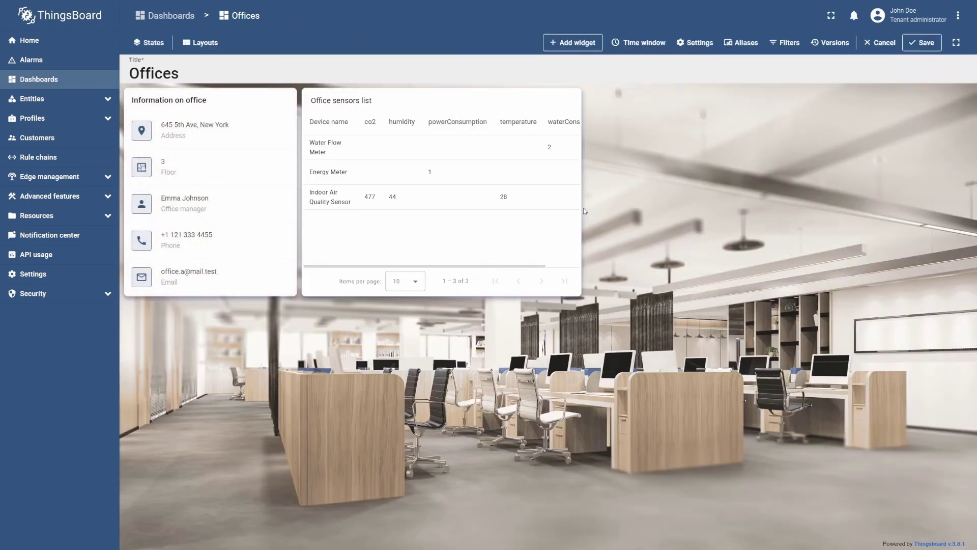
left_click_drag(583, 211, 624, 207)
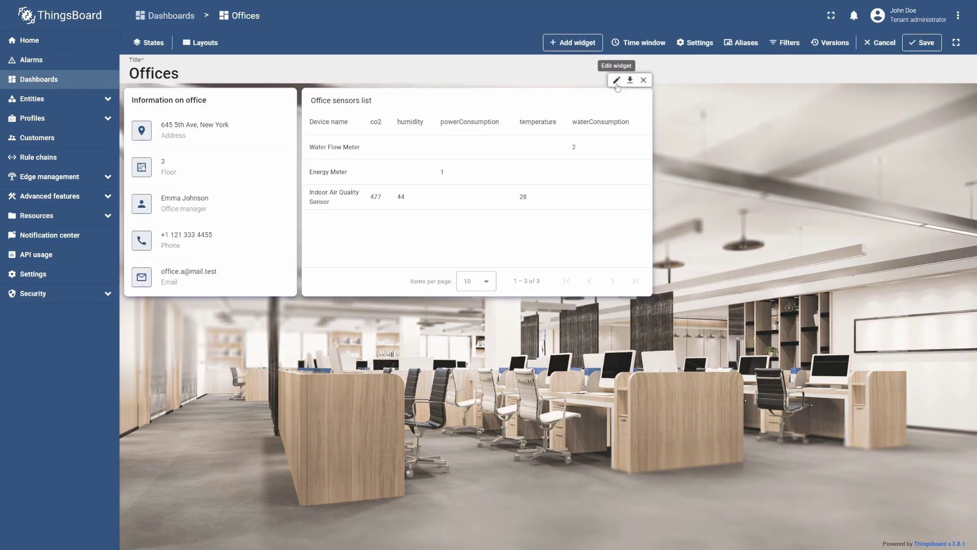
Reopen the sensors table configuration and set the co2 column's default visibility to Hidden
left_click(617, 81)
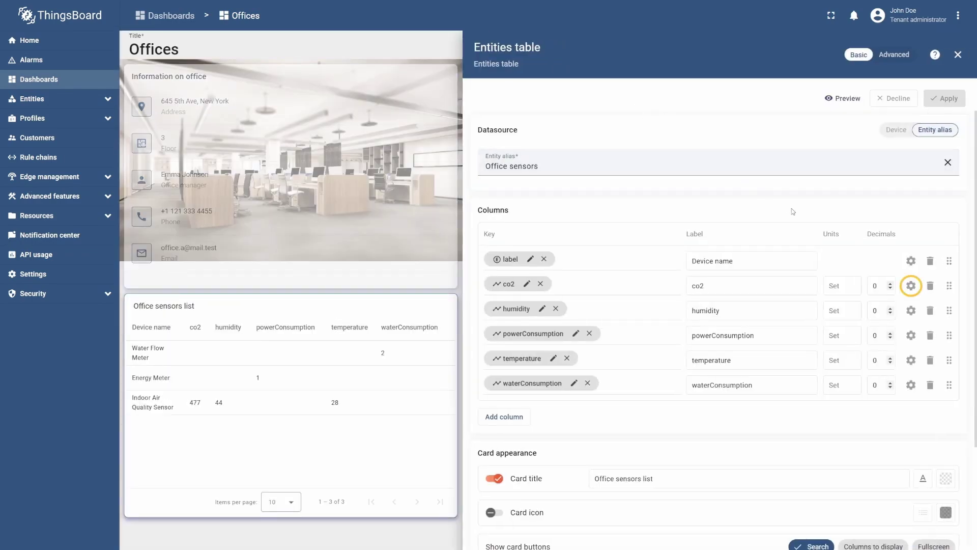
left_click(911, 285)
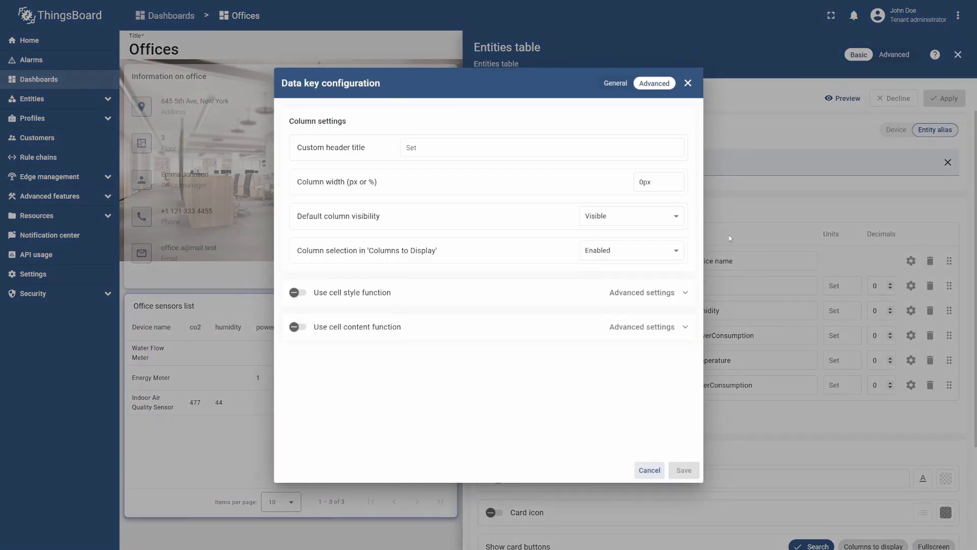
left_click(677, 218)
left_click(672, 239)
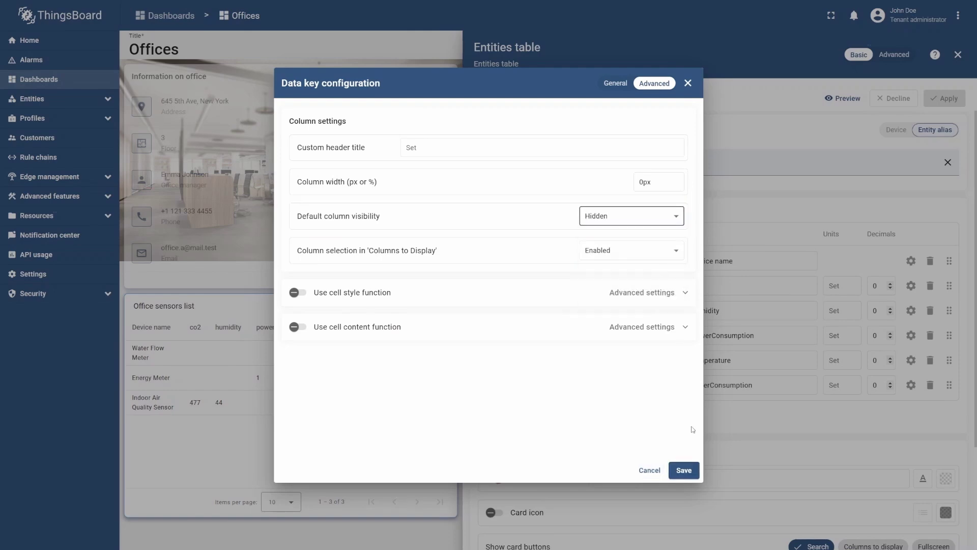
left_click(684, 469)
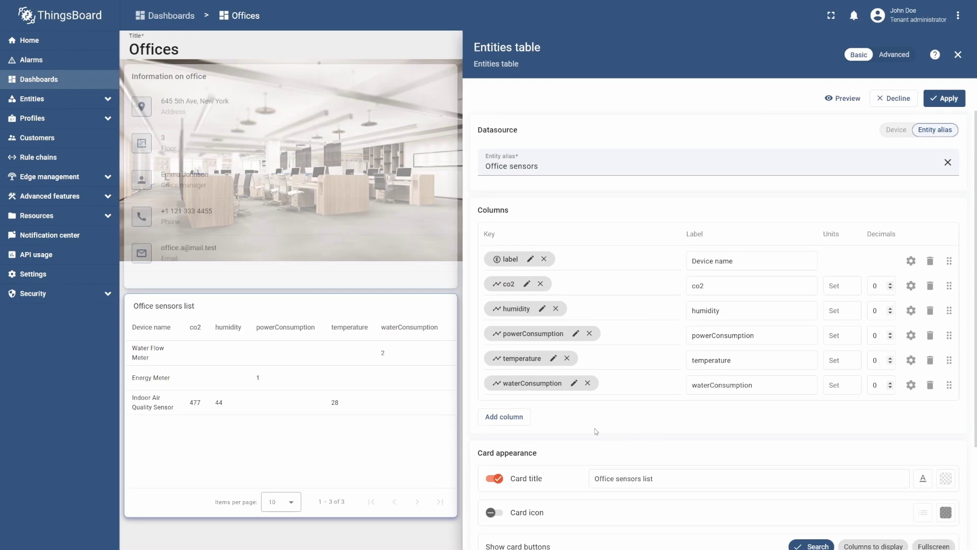
Add a new time series column with the key telemetryValue and the label "Telemetry value"
left_click(505, 416)
left_click(506, 410)
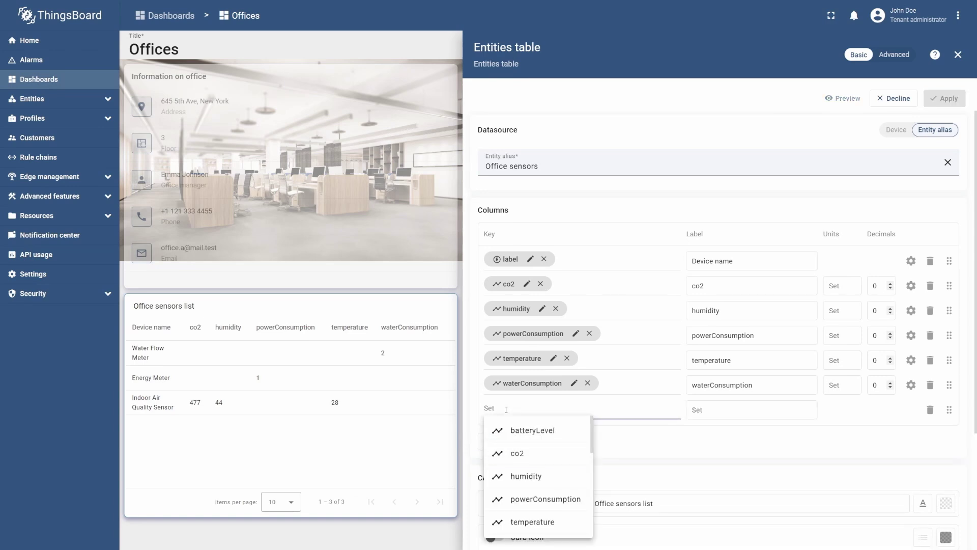
type("telemetryValue")
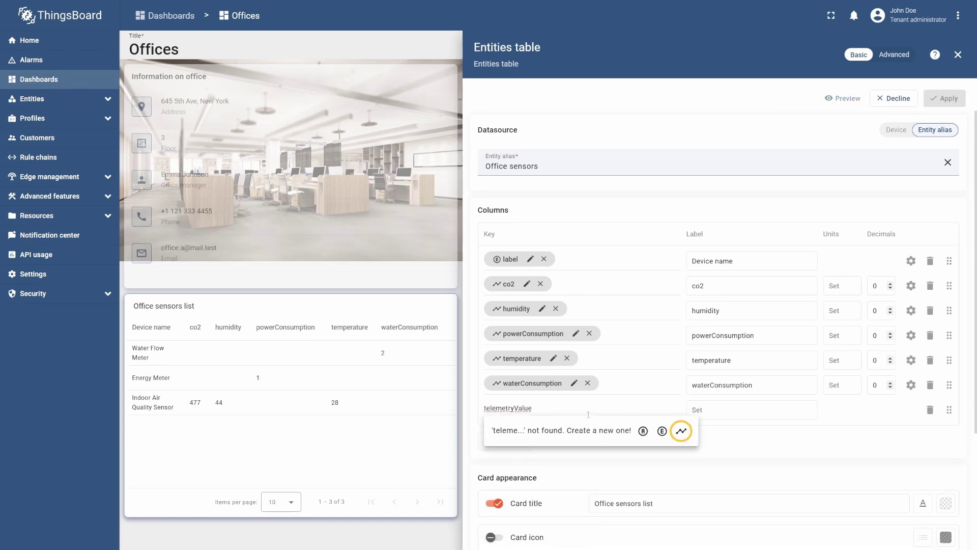
left_click(682, 431)
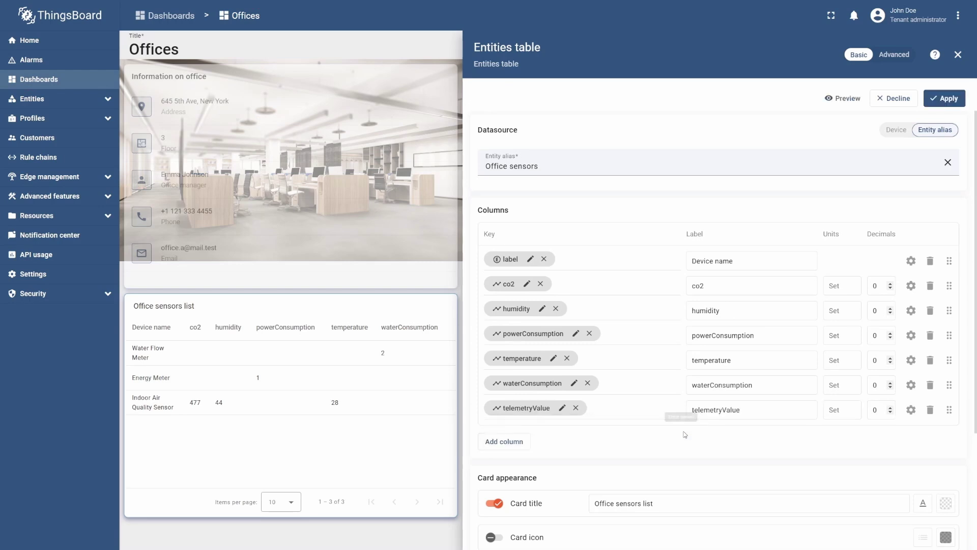
left_click(733, 410)
left_click_drag(741, 410, 726, 410)
key("ctrl+a")
type("Telemetry value")
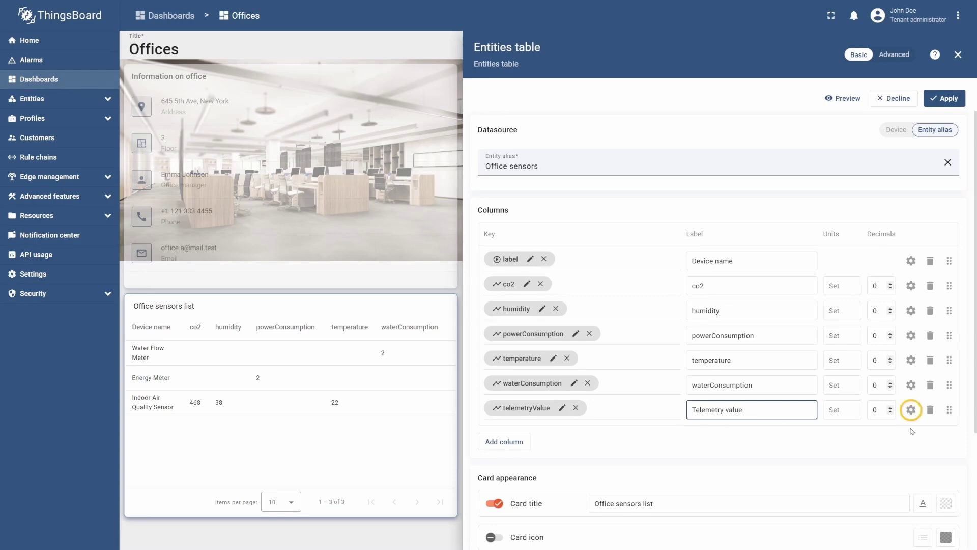
Give the Telemetry value column a cell content function that formats temperature, humidity and CO2, power consumption in kW or water consumption in gal
left_click(911, 410)
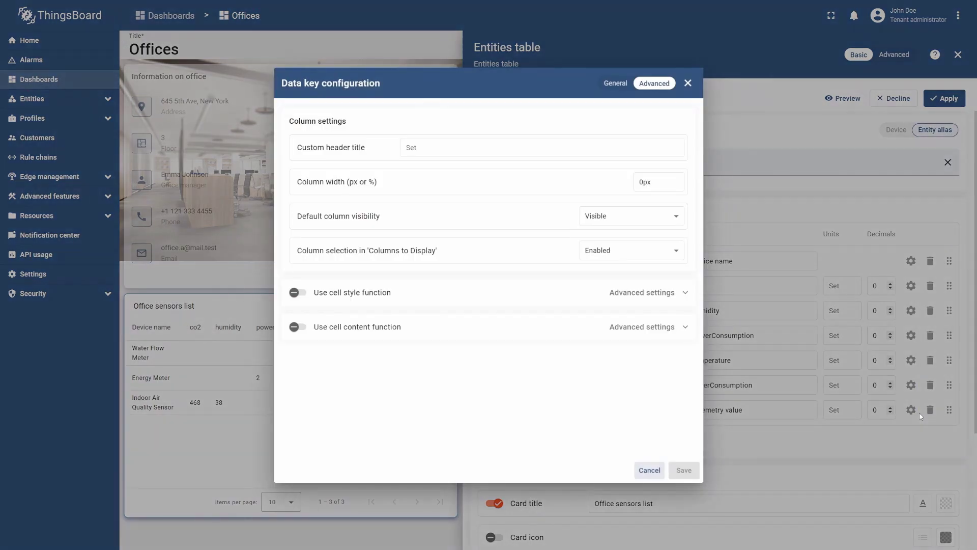
left_click(300, 329)
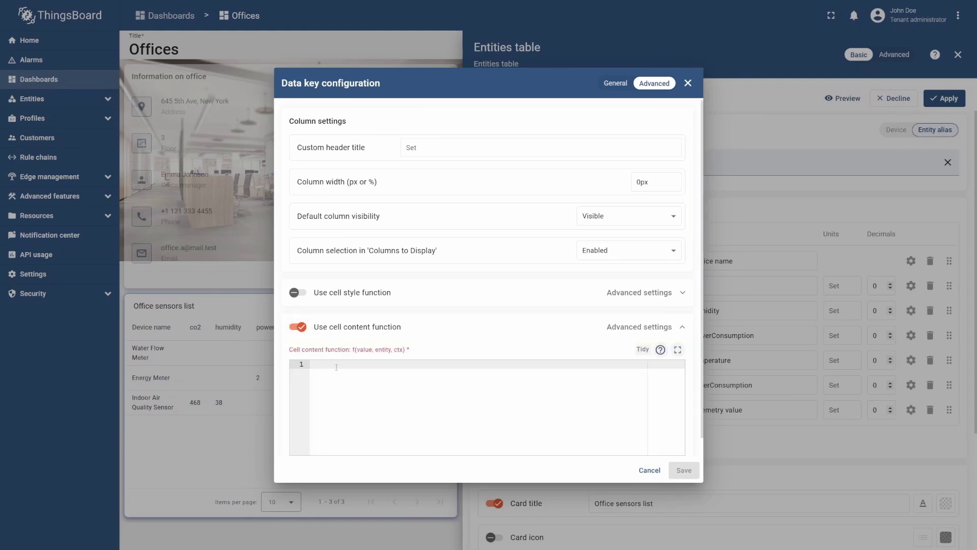
left_click(677, 349)
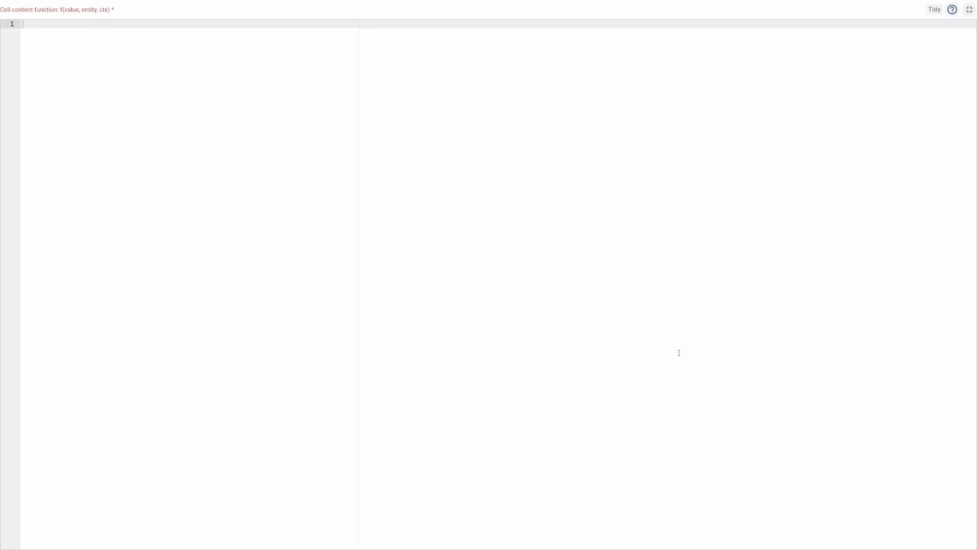
type("if (entity.temperature && entity.humidity && entity.co2){     return '<div style=\"display:flex;flex-direction:row;flex-wrap:wrap;gap:7px;margin:10px 0;align-items:center\">' +         '<div style=\"padding-left: 12px; padding-right: 12px; padding-top: 4px; padding-bottom: 4px;background:#e0e0e0;border-radius:20px;\">Temp: ' + entity.temperature.toFixed(0) + ' °C</div>' +         '<div style=\"padding-left: 12px; padding-right: 12px; padding-top: 4px; padding-bottom: 4px;background:#e0e0e0;border-radius:20px\">Hum: ' + entity.humidity.toFixed(0) + ' %</div>' +         '<div style=\"padding-left: 12px; padding-right: 12px; padding-top: 4px; padding-bottom: 4px;background:#e0e0e0;border-radius:20px\">CO2: ' + entity.co2.toFixed(0) + ' ppm</div>'     + '</div>'; } else if (entity.powerConsumption){     return '<div style=\"display: inline-block;padding-left: 12px; padding-right: 12px; padding-top: 4px; padding-bottom: 4px;background:#d3d3d3;border-radius:20px\">' + entity.powerConsumption.toFixed(1) + ' kW</div>'; } else if (entity.waterConsumption){     return '<div style=\"display: inline-block;padding-left: 12px; padding-right: 12px; padding-top: 4px; padding-bottom: 4px;background:#d3d3d3;border-radius:20px\">' + entity.waterConsumption.toFixed(1) + ' gal</div>'; } return value;")
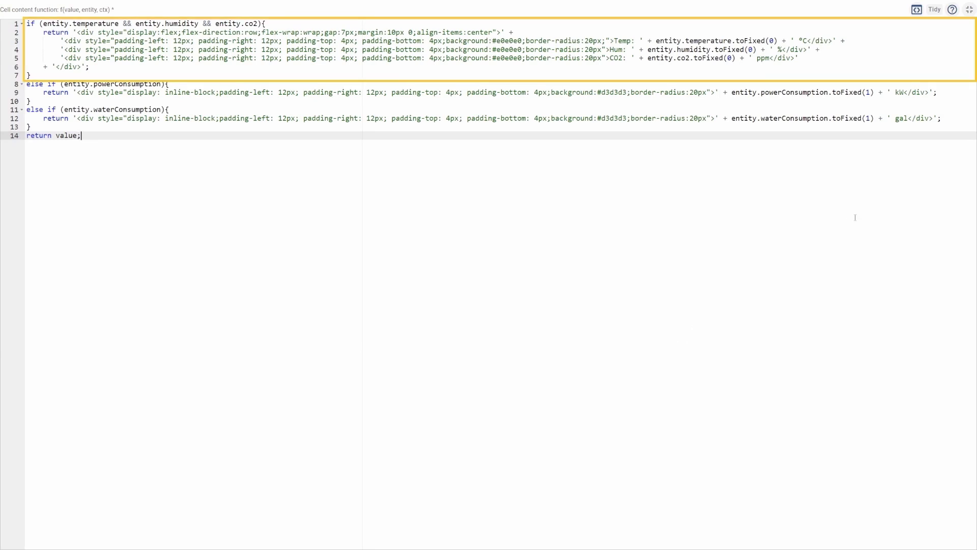
left_click(969, 10)
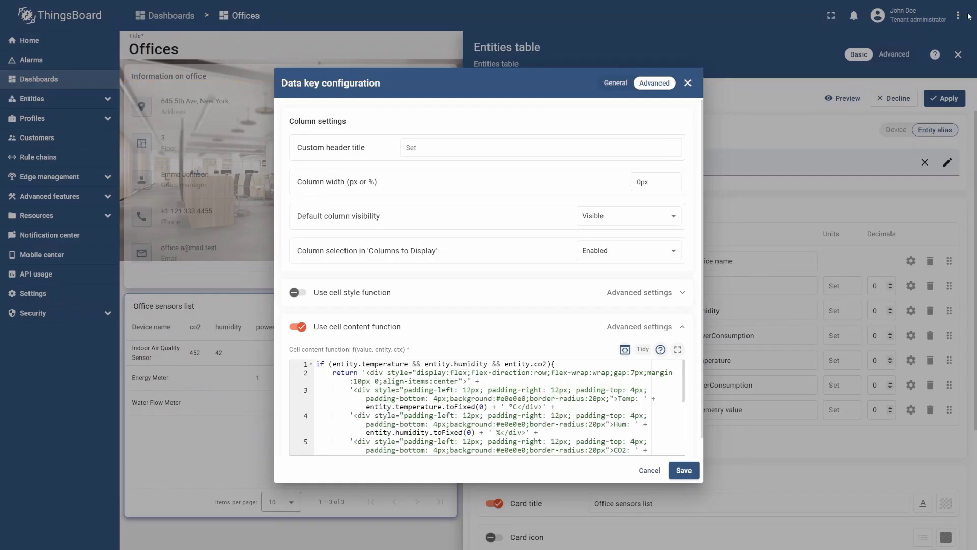
left_click(684, 470)
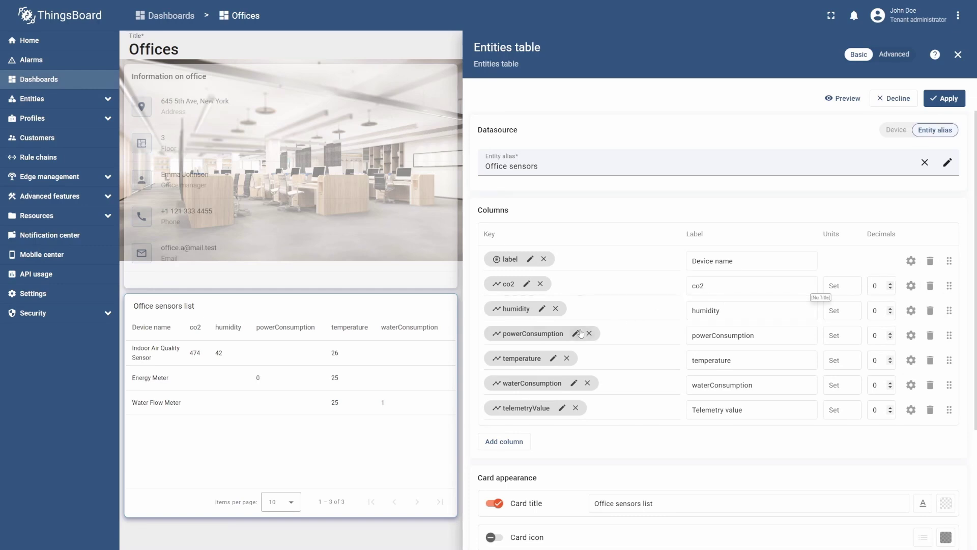
Set the powerConsumption key's aggregation to Sum and restore its column label to "powerConsumption"
left_click(576, 334)
left_click(601, 293)
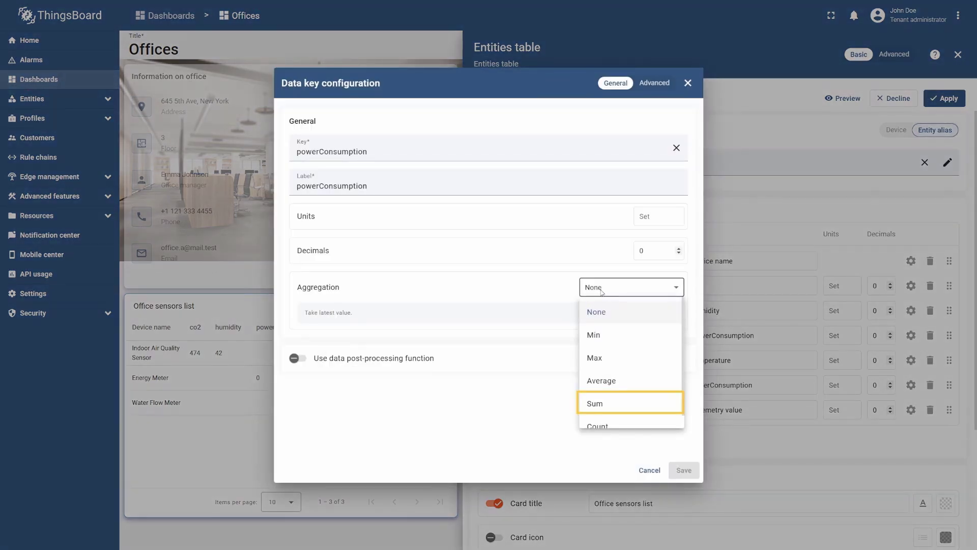
left_click(600, 400)
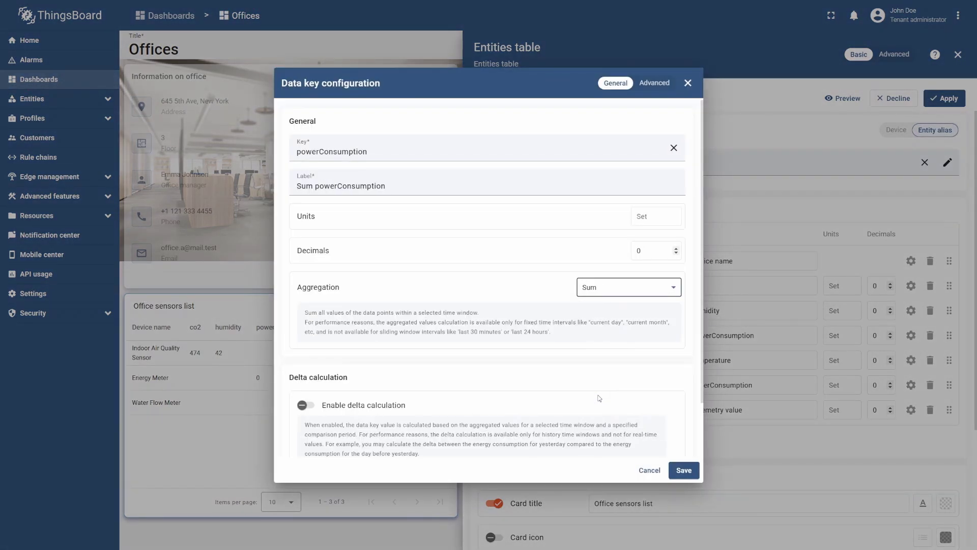
left_click(684, 470)
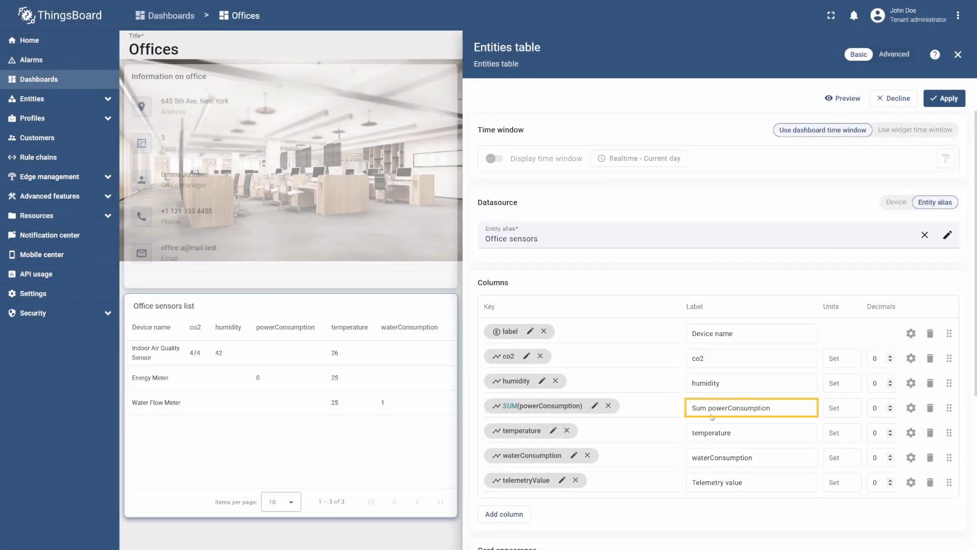
left_click_drag(709, 410, 692, 409)
key("BackSpace")
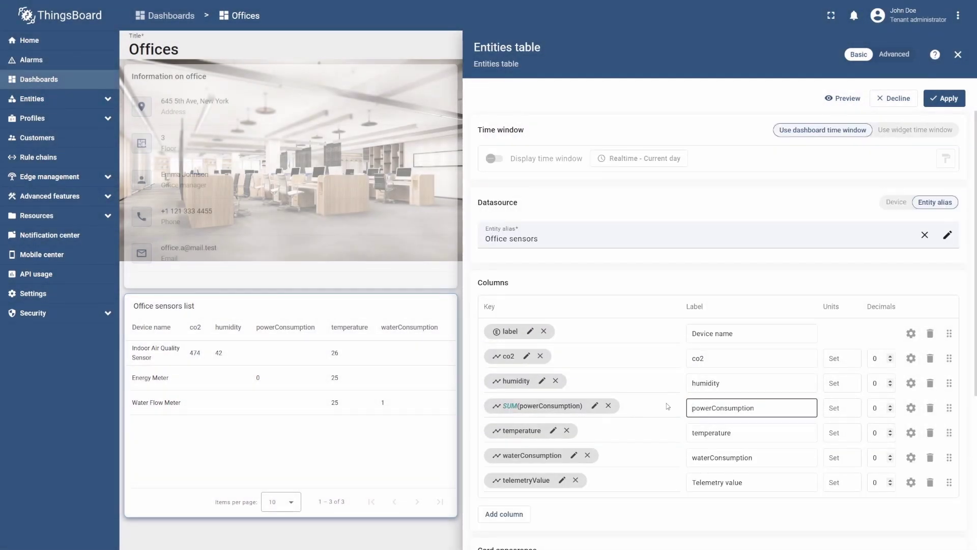
Set the waterConsumption key's aggregation to Sum, restore its label to "waterConsumption", and apply the table configuration
left_click(574, 455)
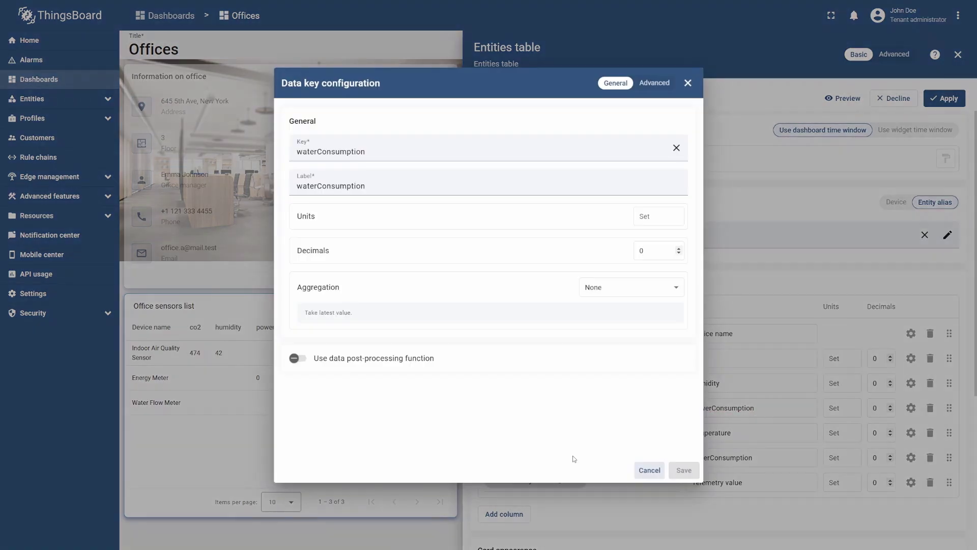
left_click(598, 290)
left_click(601, 401)
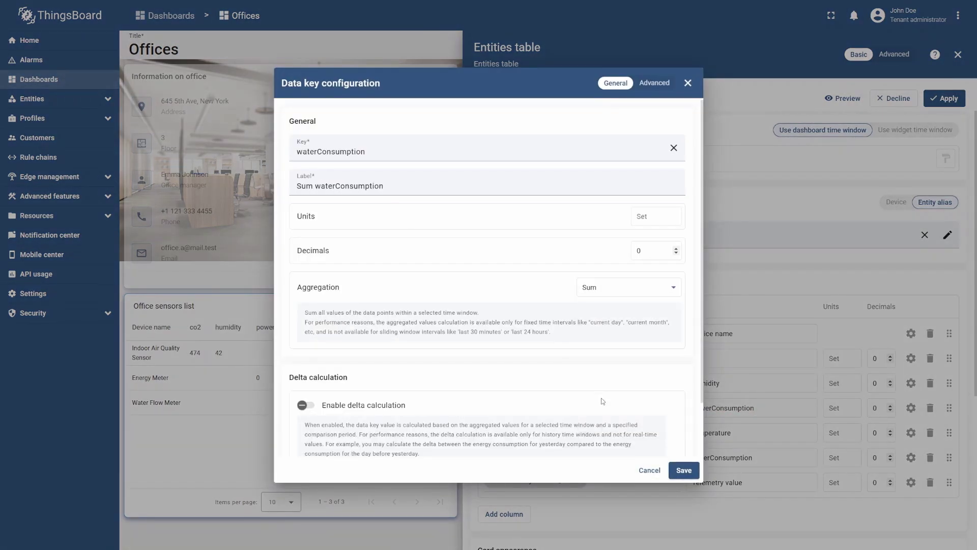
left_click(684, 470)
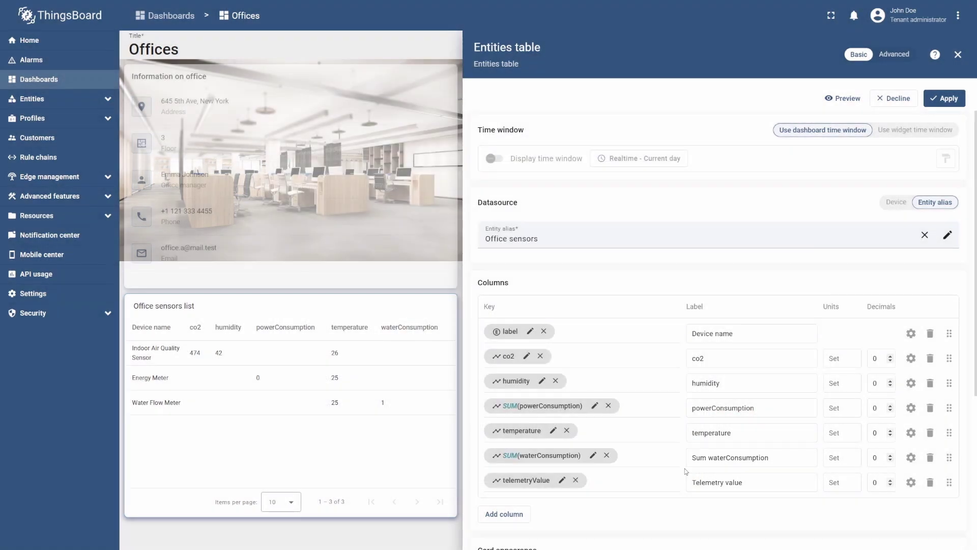
left_click_drag(709, 458, 687, 461)
key("BackSpace")
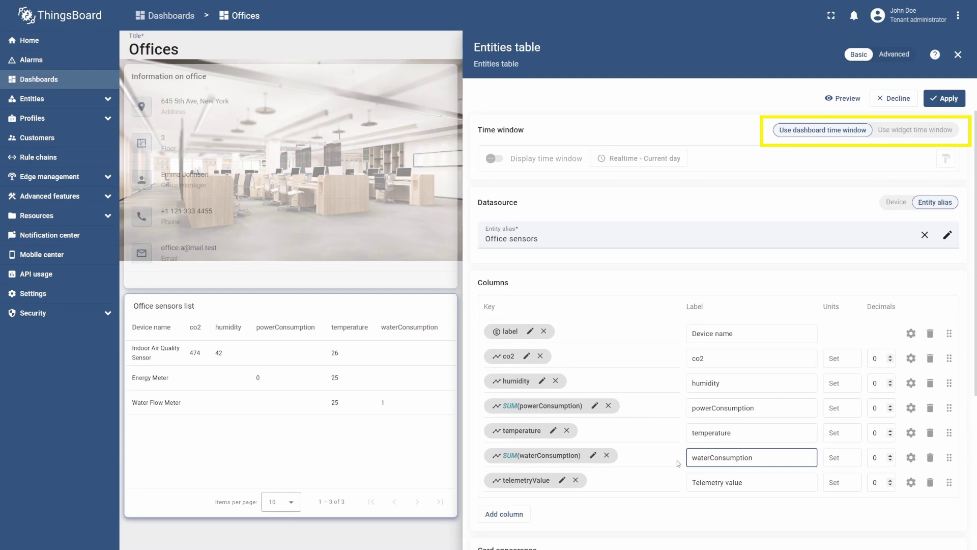
left_click(677, 460)
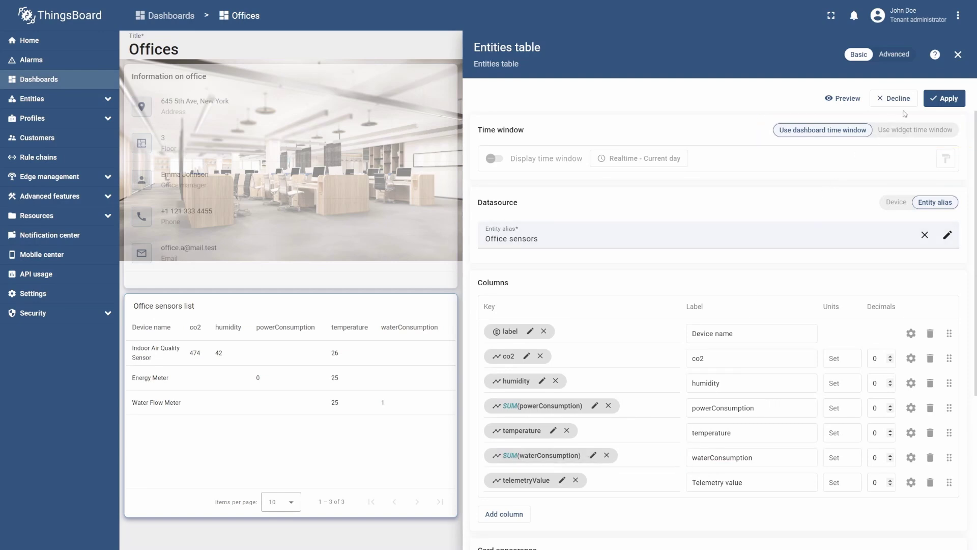
left_click(942, 99)
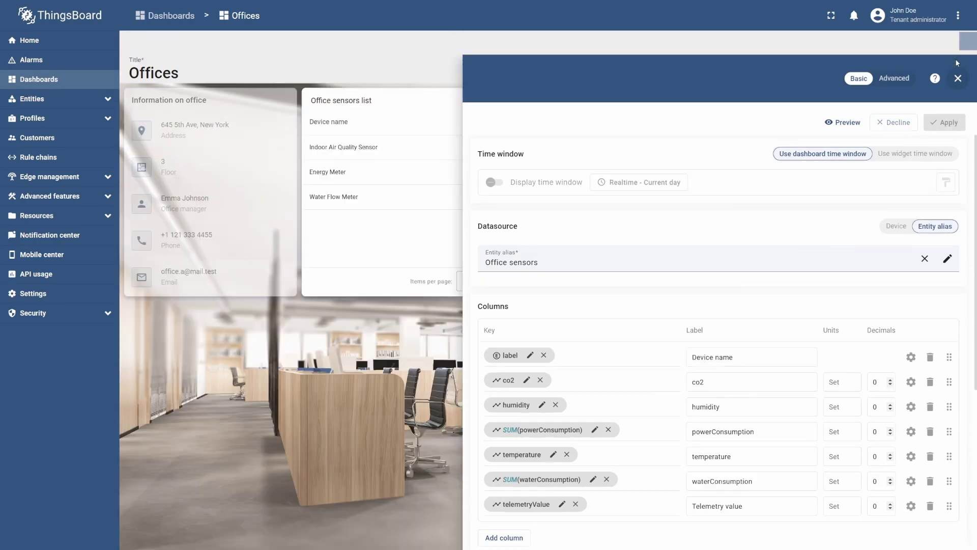
left_click(957, 76)
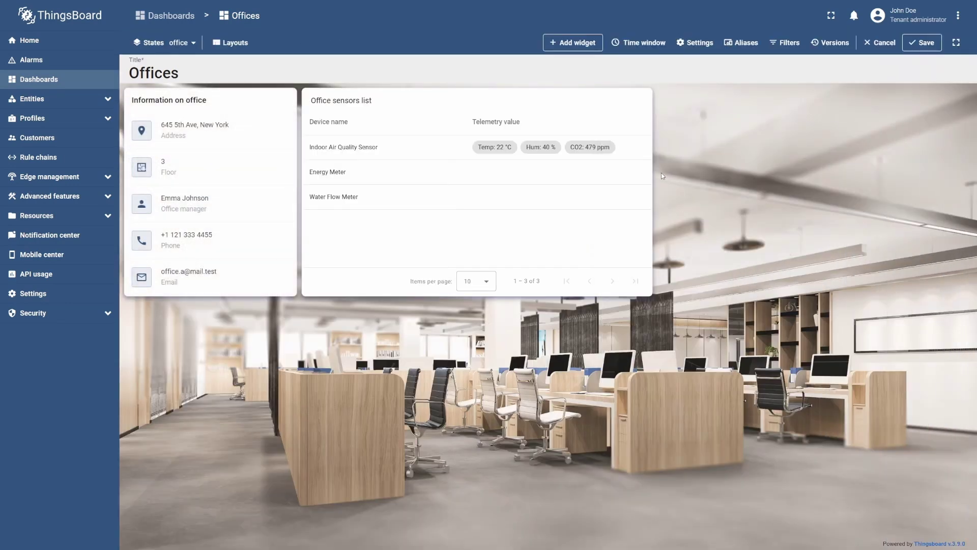
Narrow the Office sensors list widget on the dashboard and save the Offices dashboard
left_click_drag(653, 176, 577, 173)
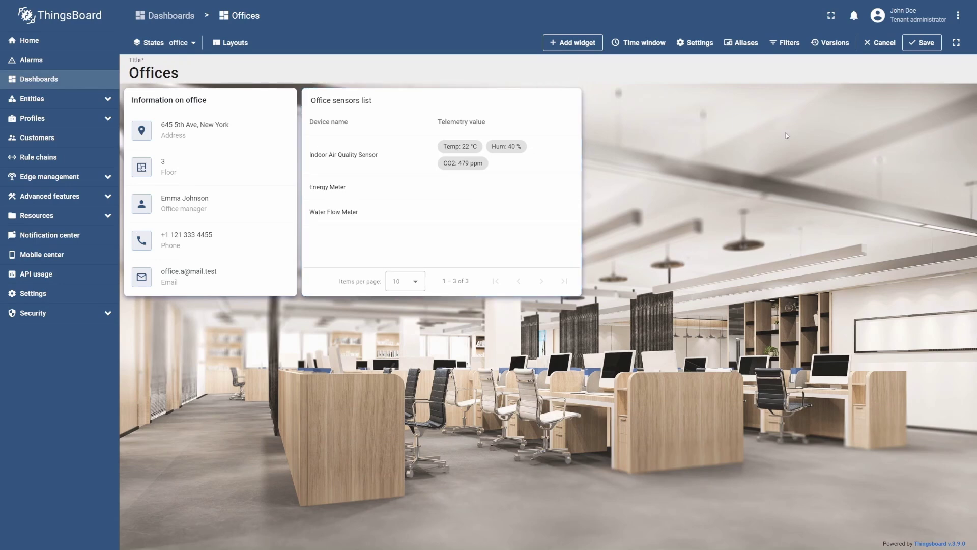
left_click(921, 42)
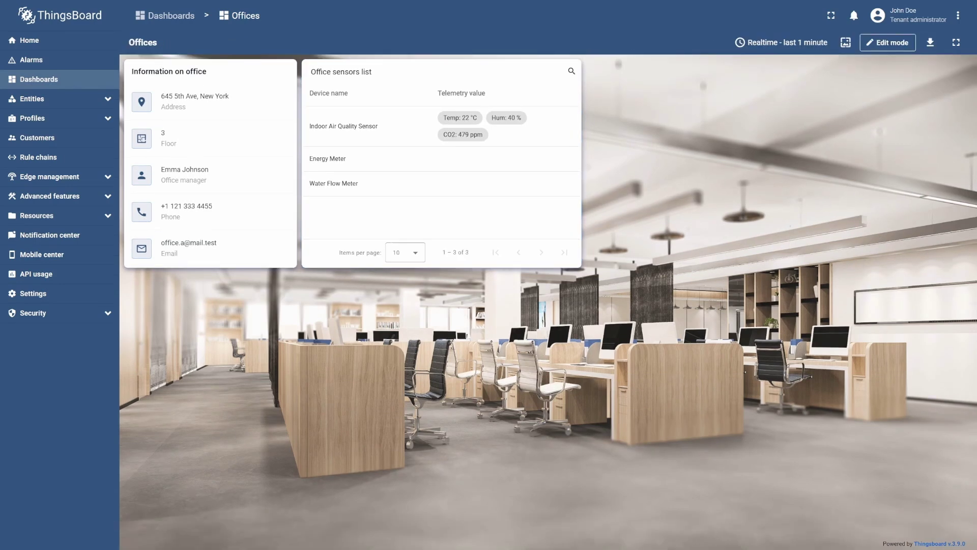